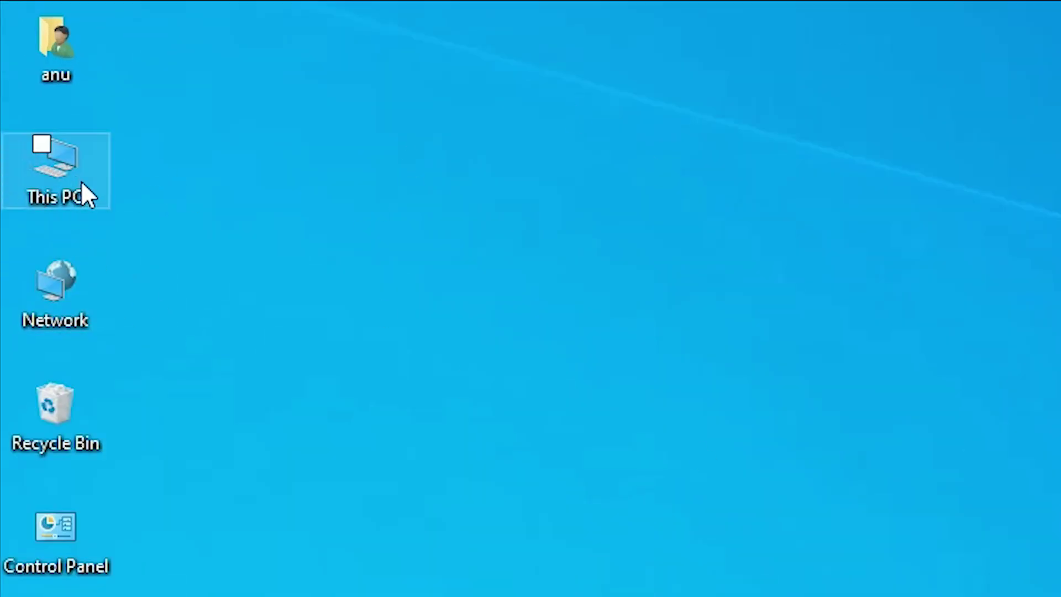
Check the system type in This PC's system properties, then close the window.
right_click(74, 174)
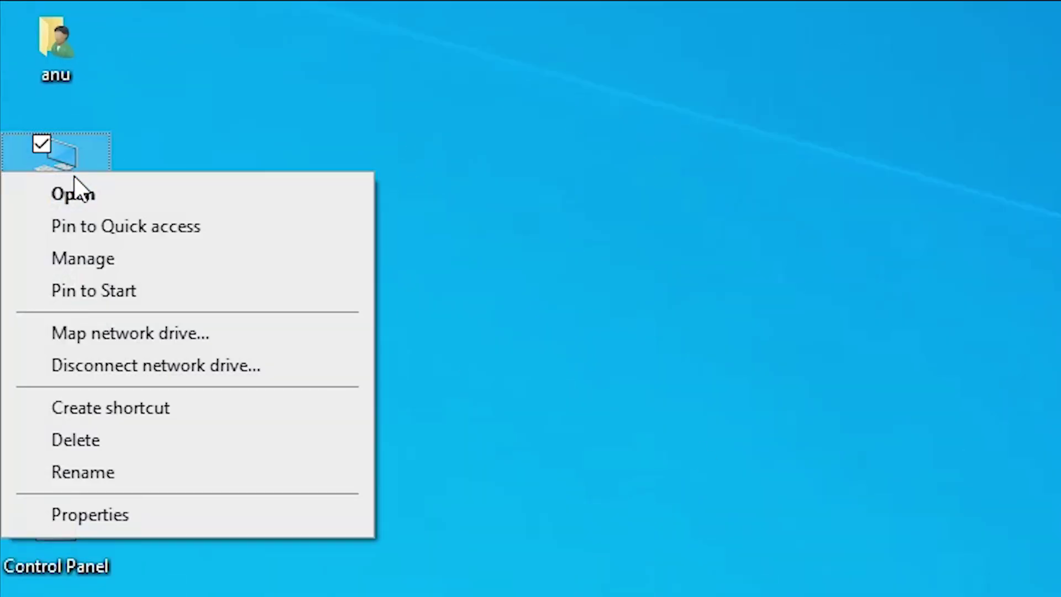
click(143, 502)
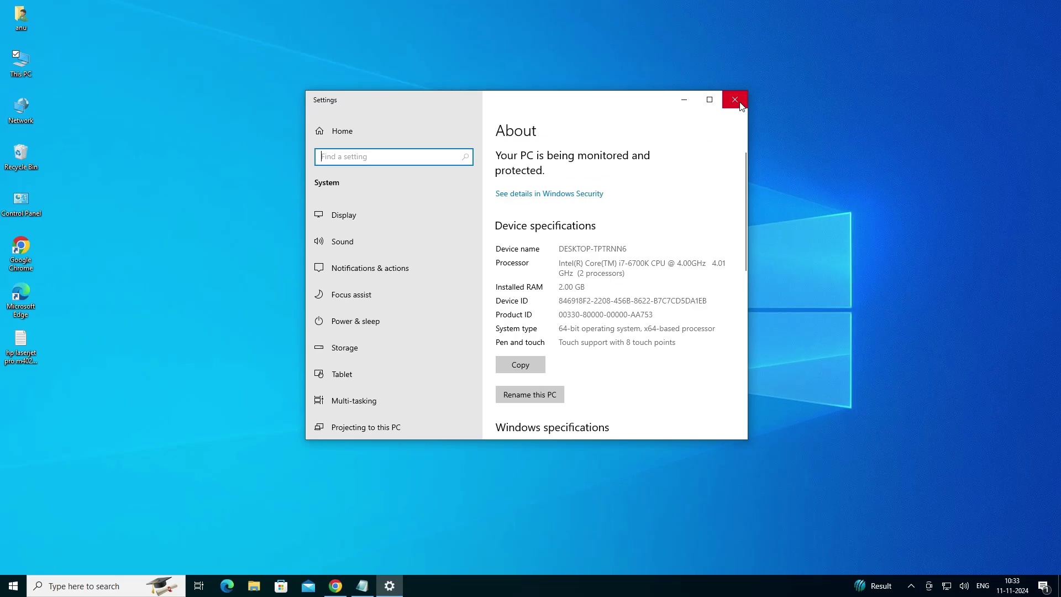
click(741, 103)
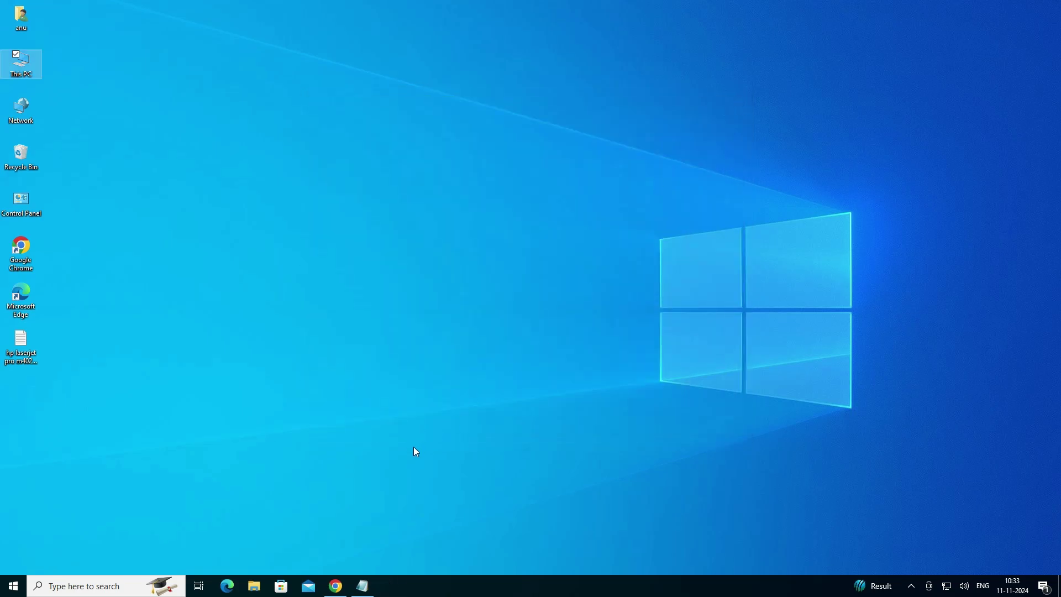
Select the 64-bit MEGA folder link in the driver notes and return to Chrome.
click(371, 587)
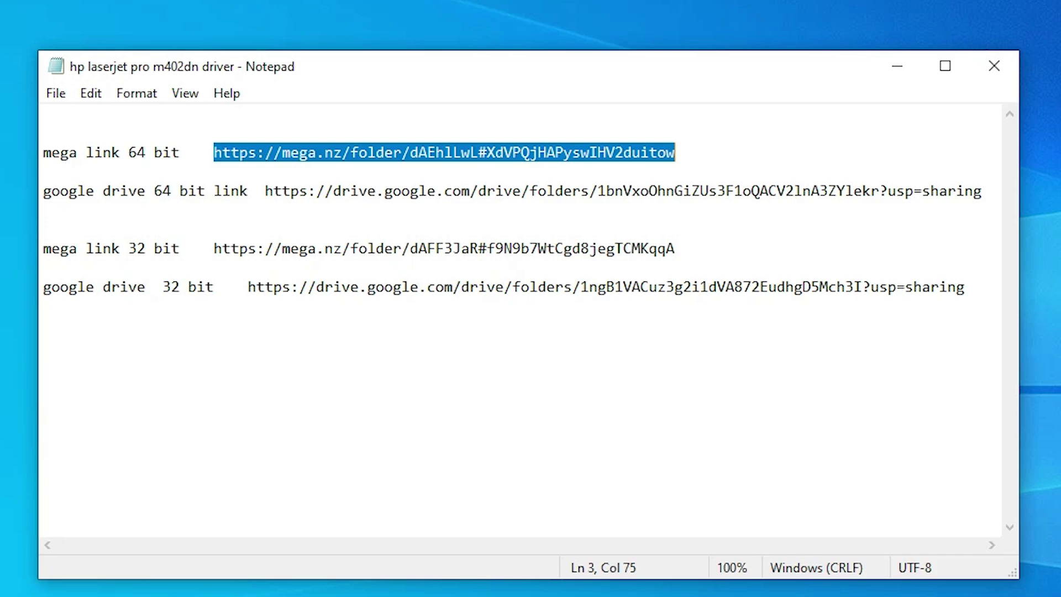
drag(43, 287, 649, 286)
click(248, 153)
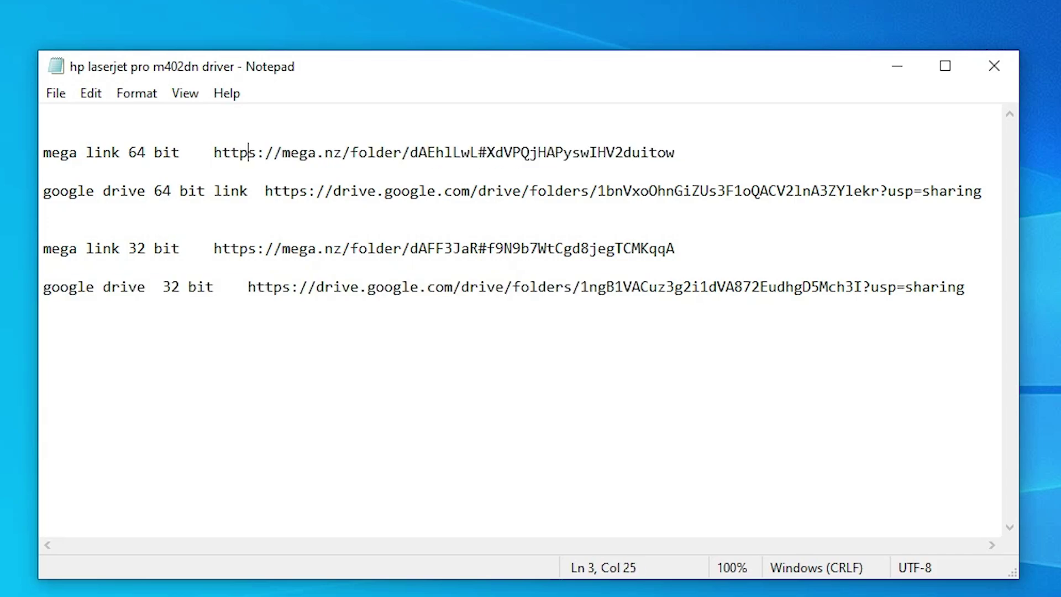
click(239, 153)
drag(214, 153, 675, 152)
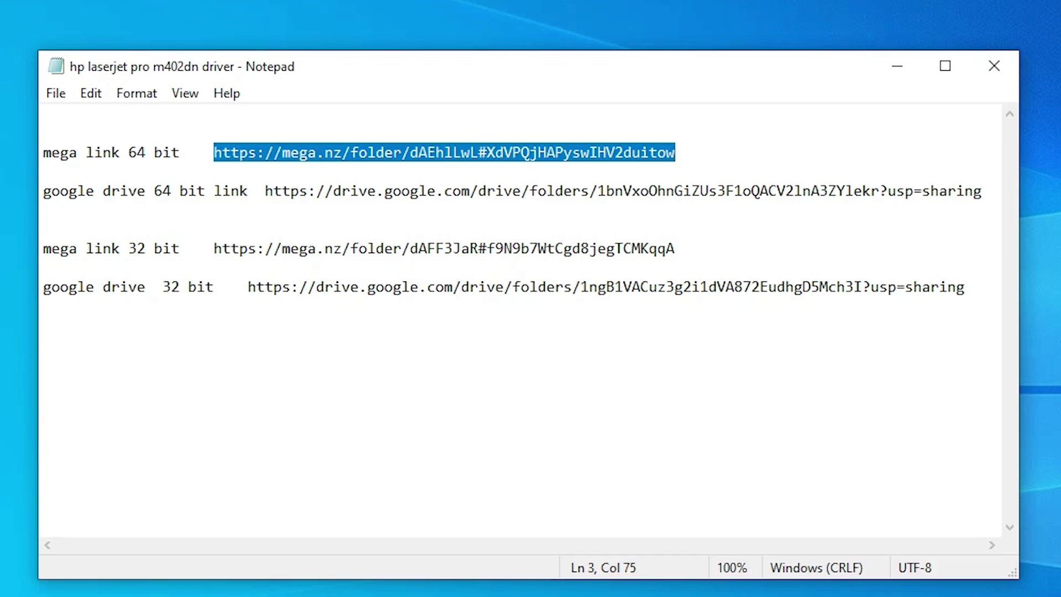
click(896, 71)
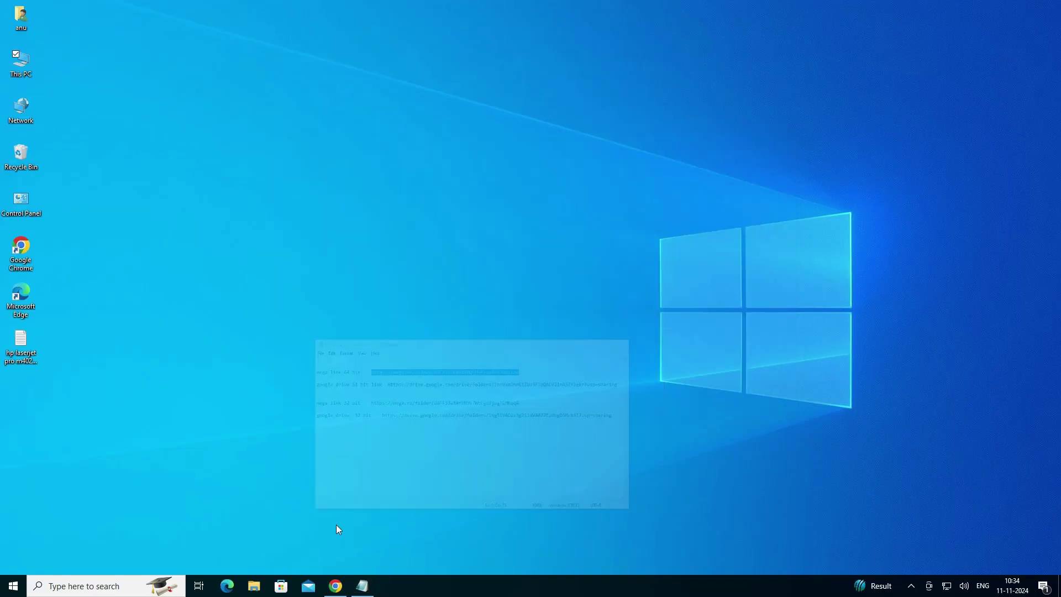
click(332, 585)
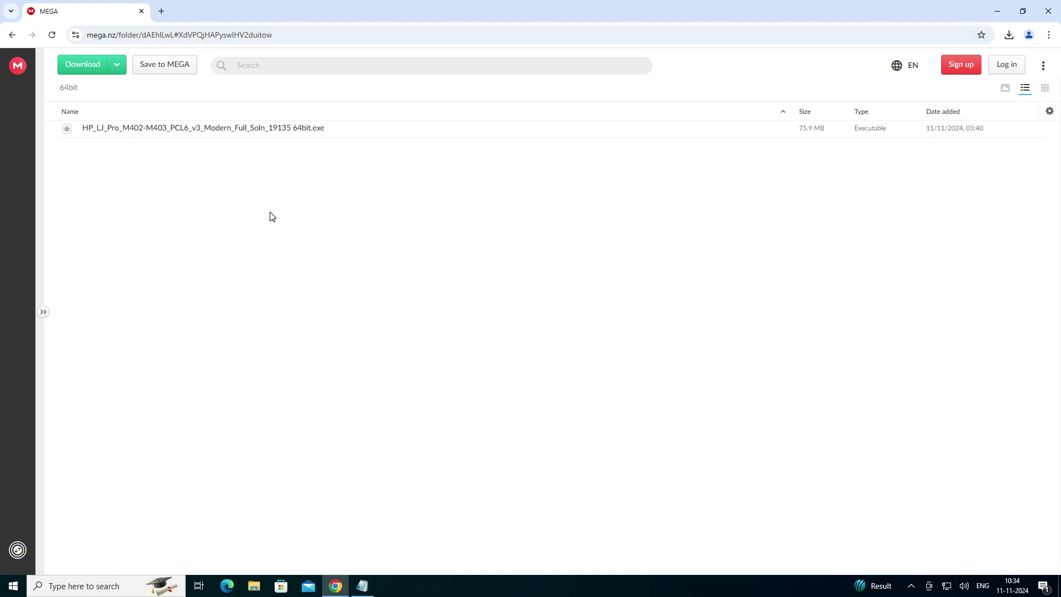
Download the 64bit MEGA folder as a 75.9 MB 64bit.zip and confirm it in Chrome's download history.
click(118, 66)
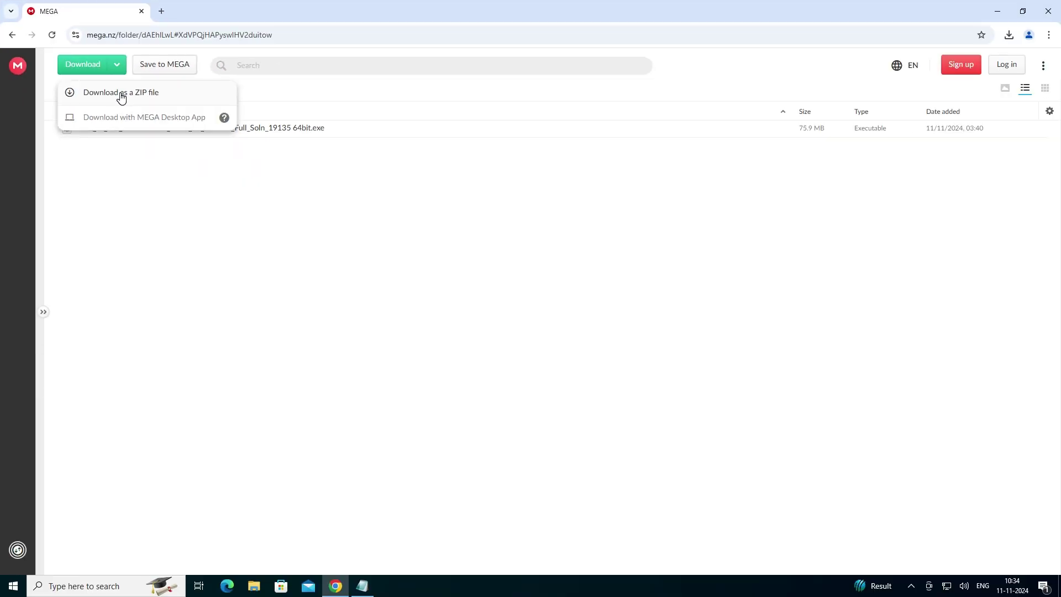
click(122, 97)
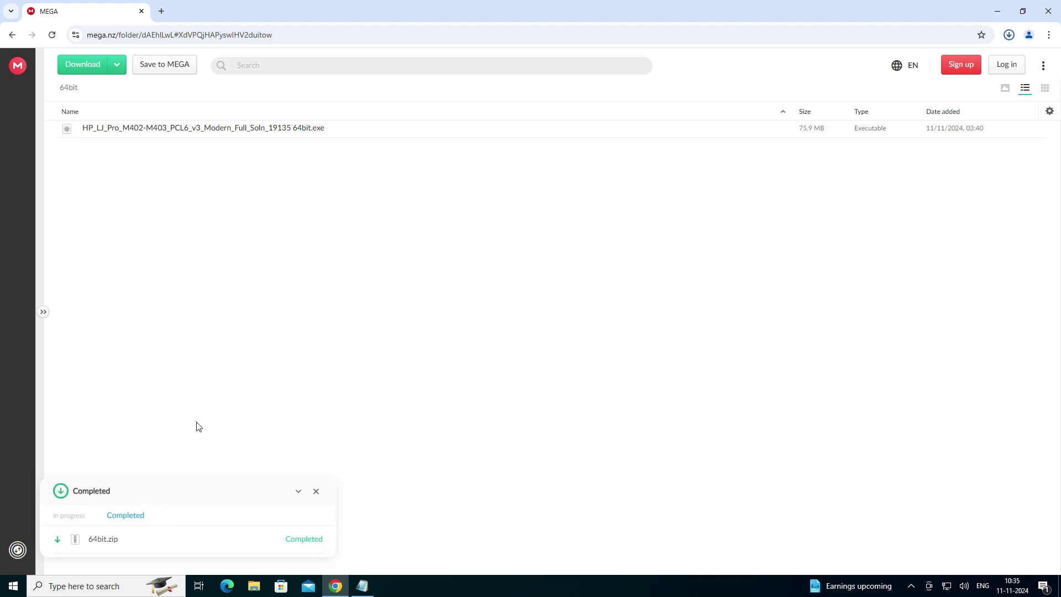
click(1009, 36)
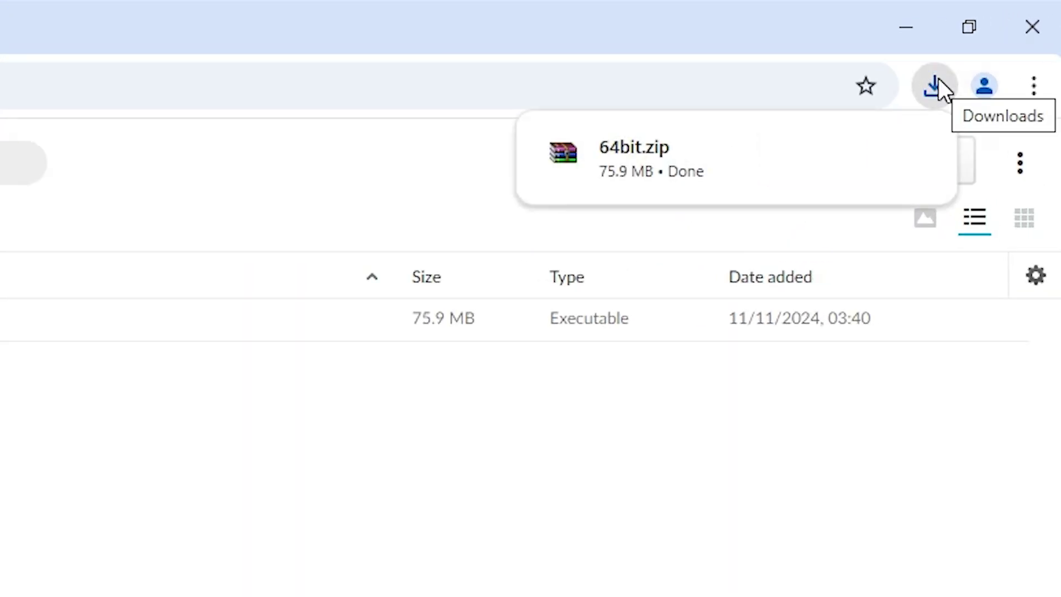
click(939, 78)
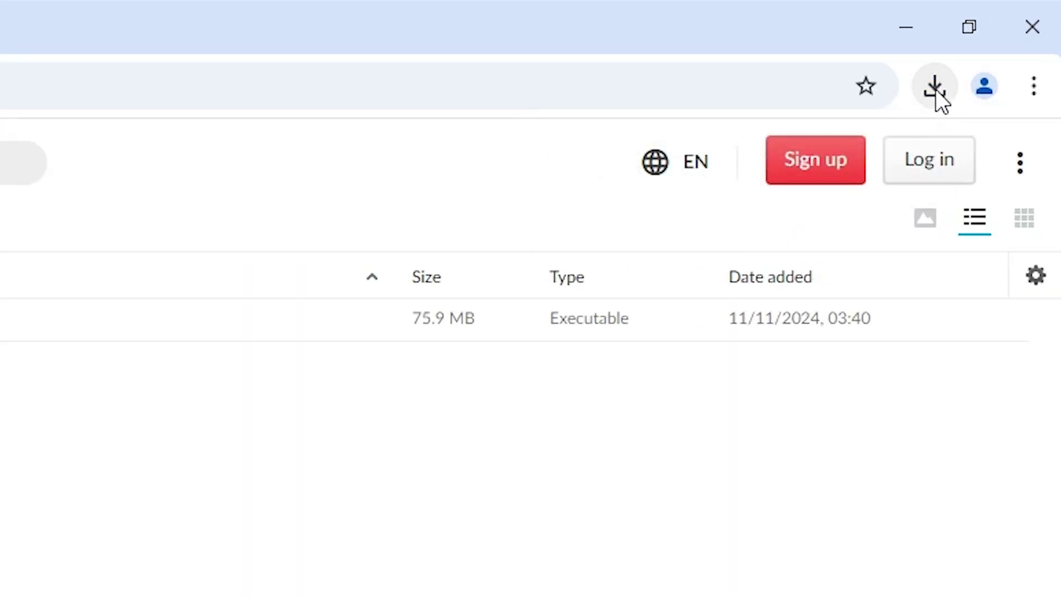
click(935, 88)
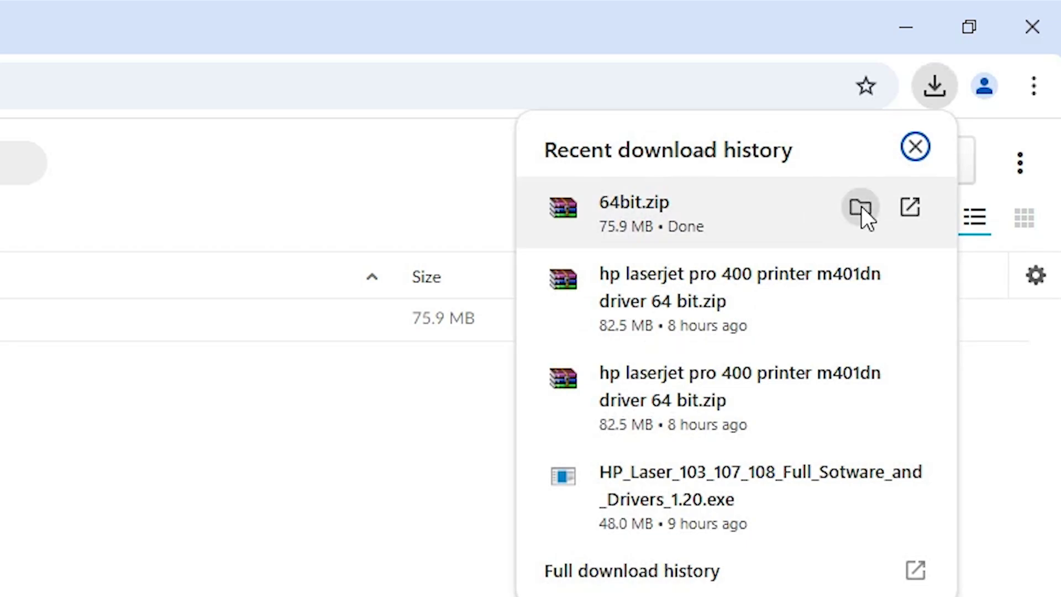
Move 64bit.zip from the Downloads folder onto the desktop.
click(913, 149)
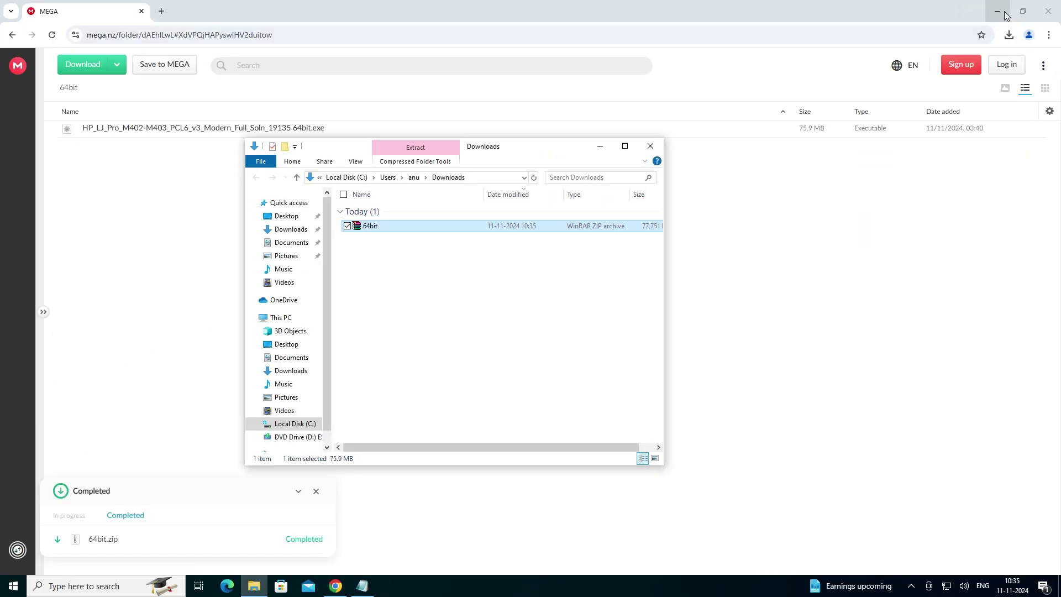
click(905, 27)
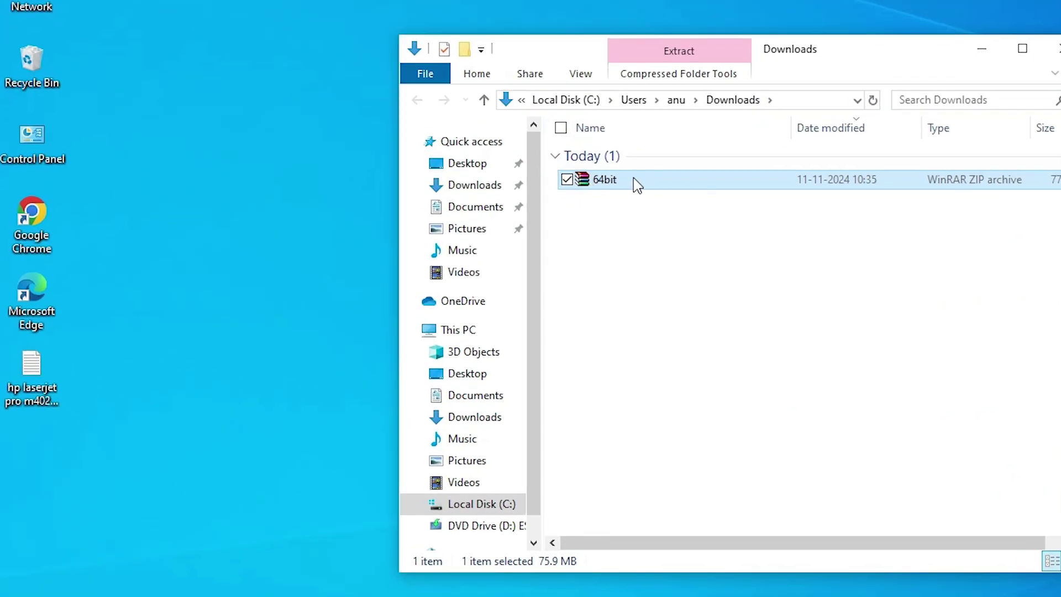
drag(618, 187, 58, 513)
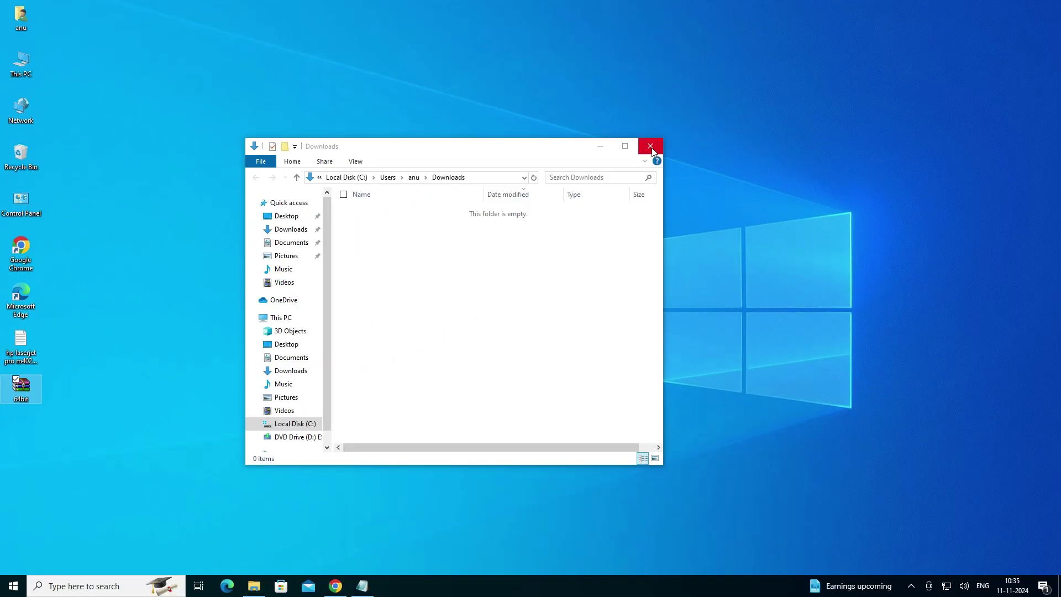
click(651, 146)
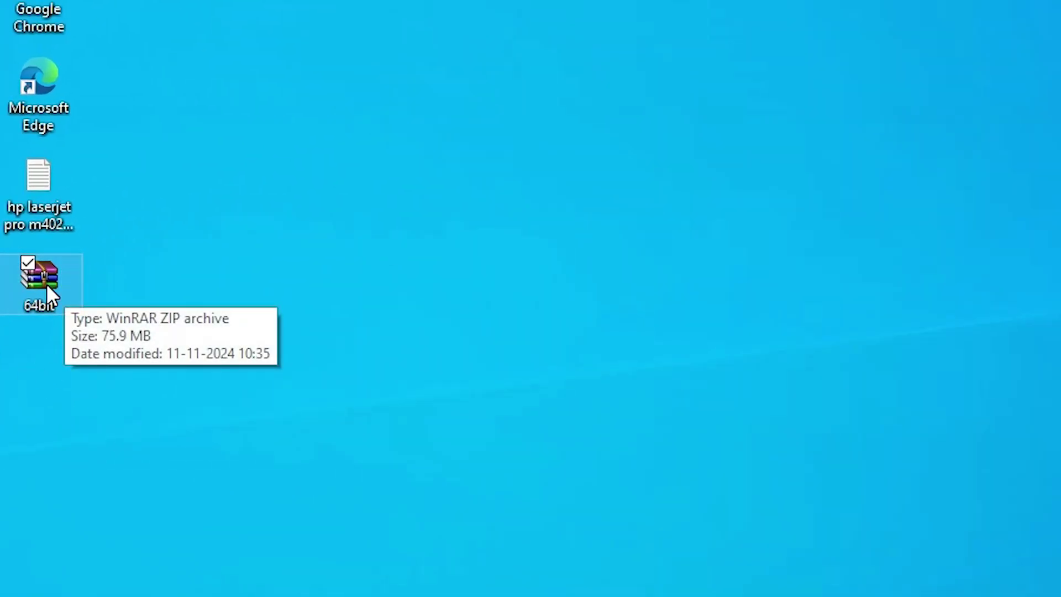
Extract 64bit.zip into a 64bit folder on the desktop and open it.
right_click(47, 283)
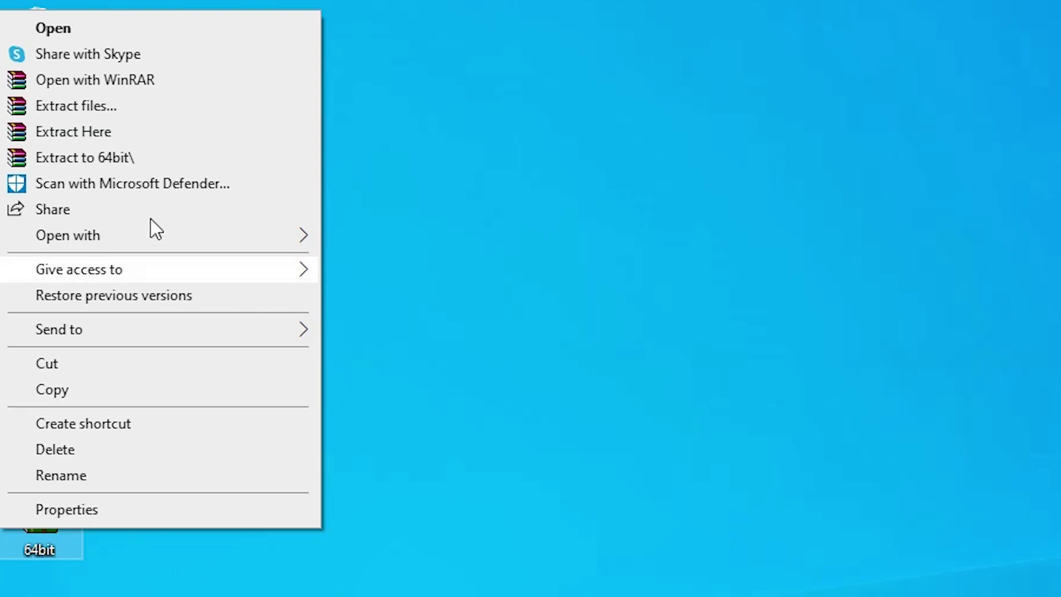
click(110, 108)
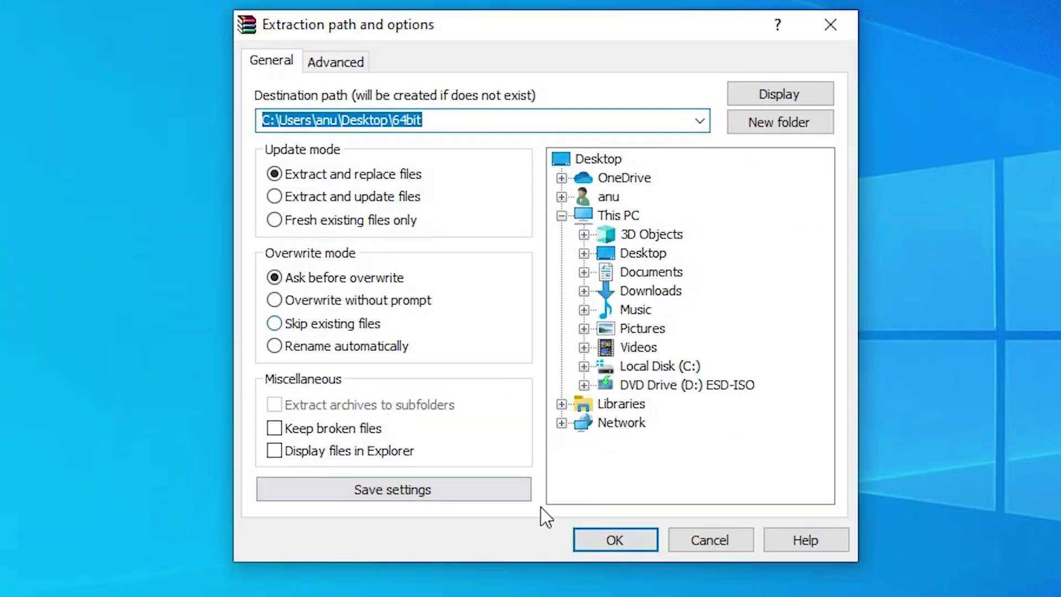
click(606, 543)
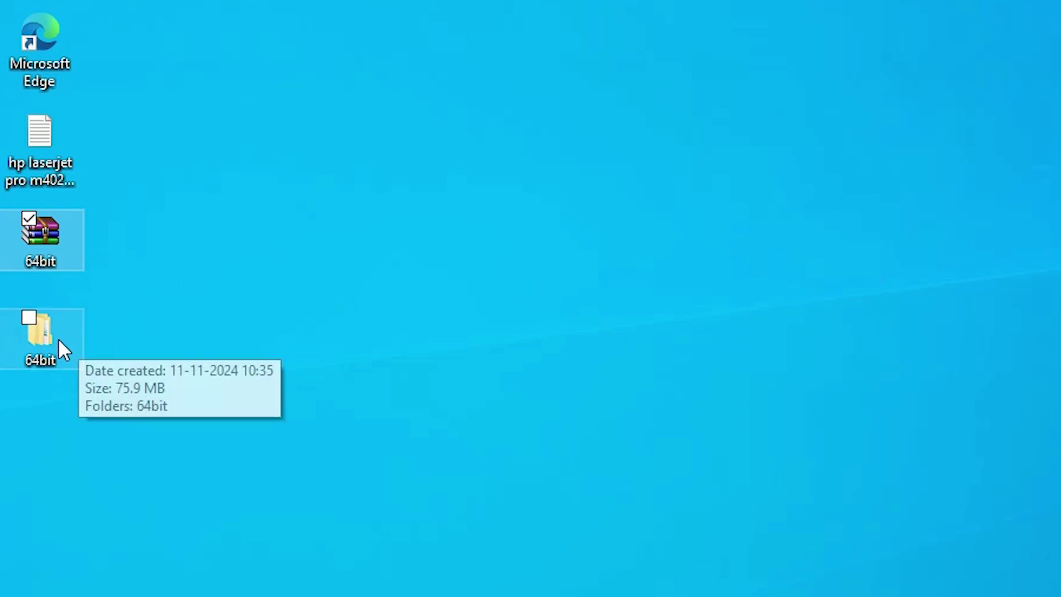
click(61, 350)
double_click(56, 342)
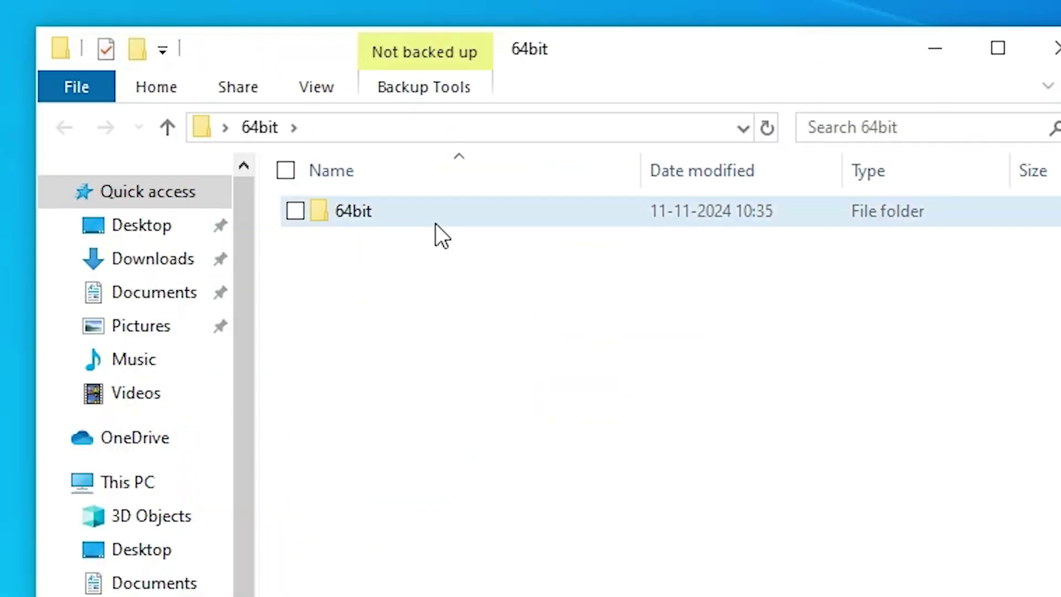
Unpack the HP_LJ_Pro_M402-M403_PCL6_v3 installer in 64bit\64bit and browse its 58 extracted items.
double_click(434, 224)
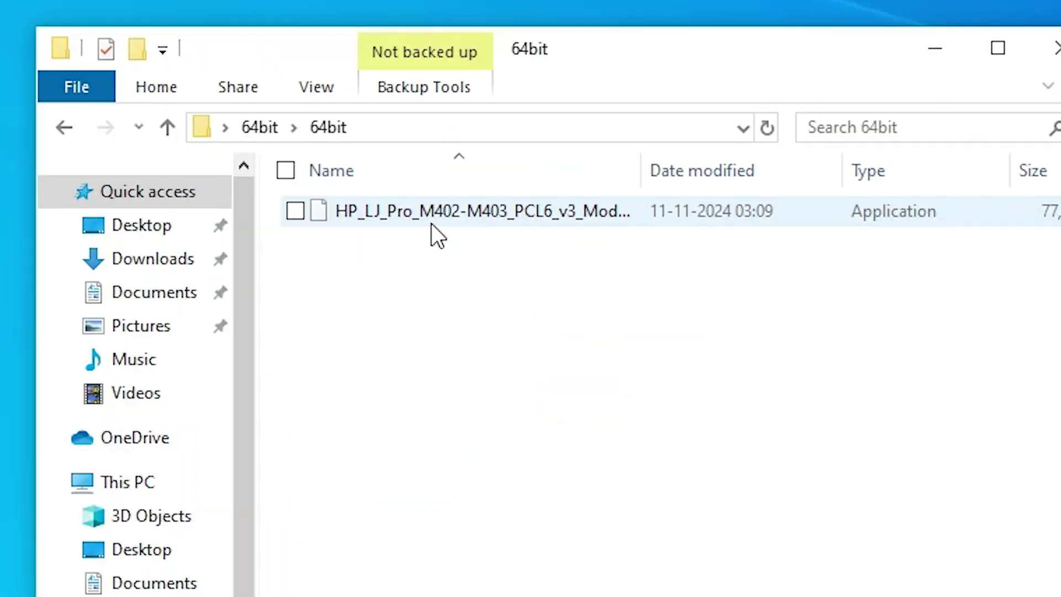
right_click(360, 213)
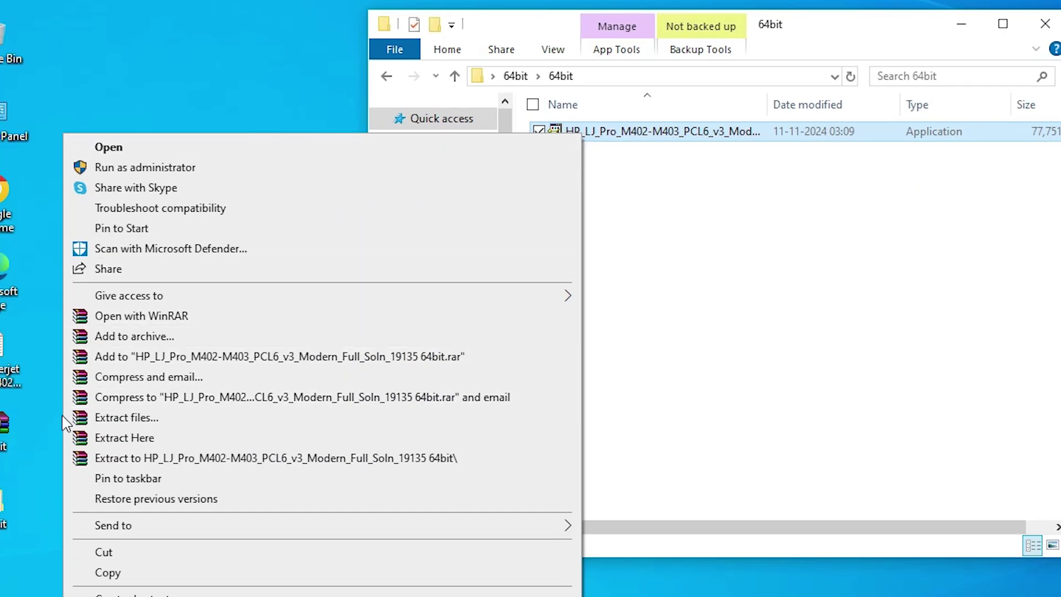
click(118, 417)
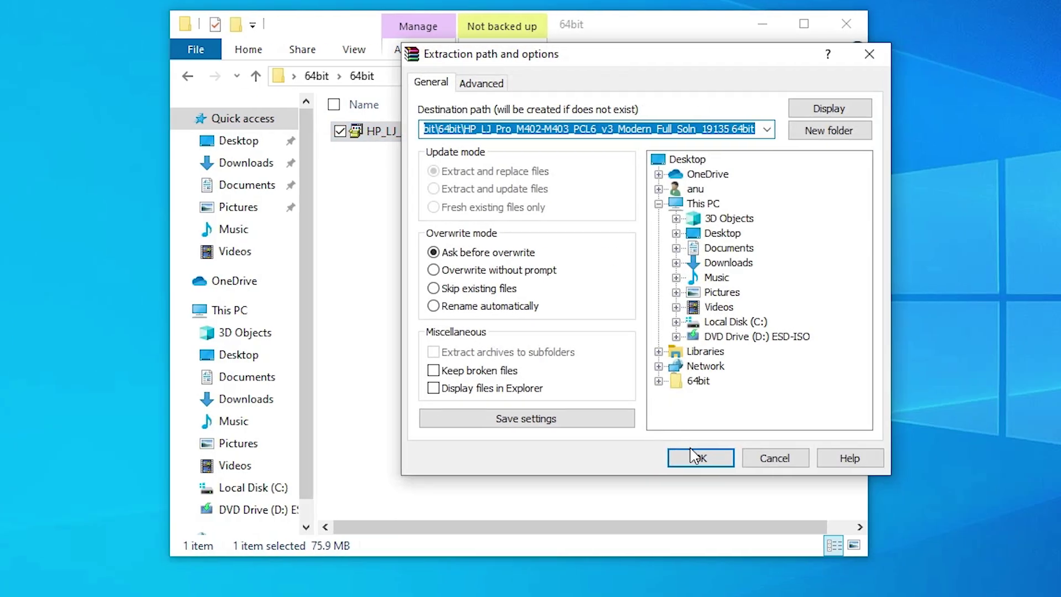
click(692, 457)
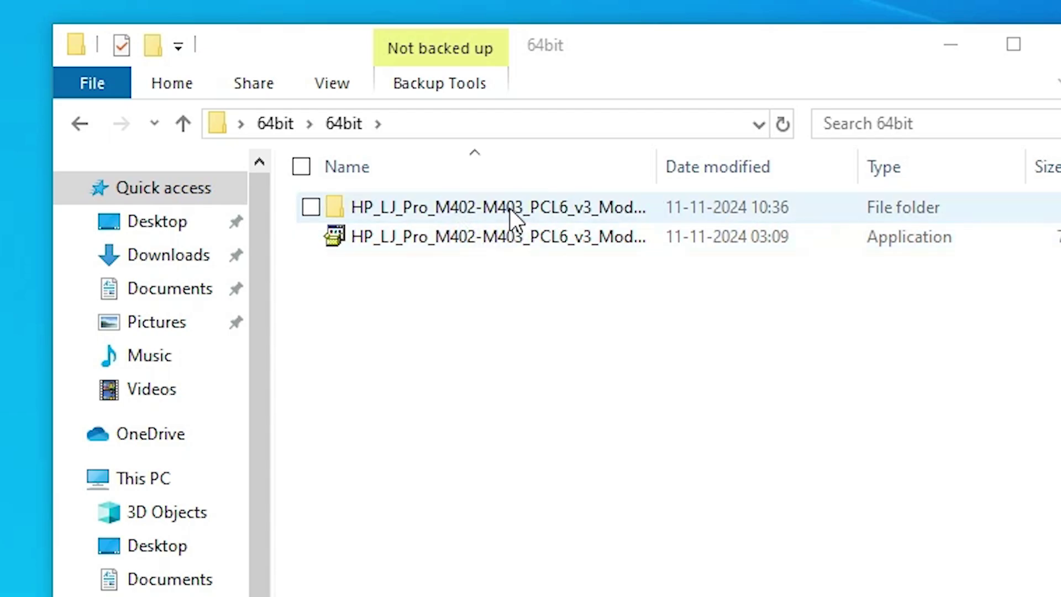
double_click(475, 202)
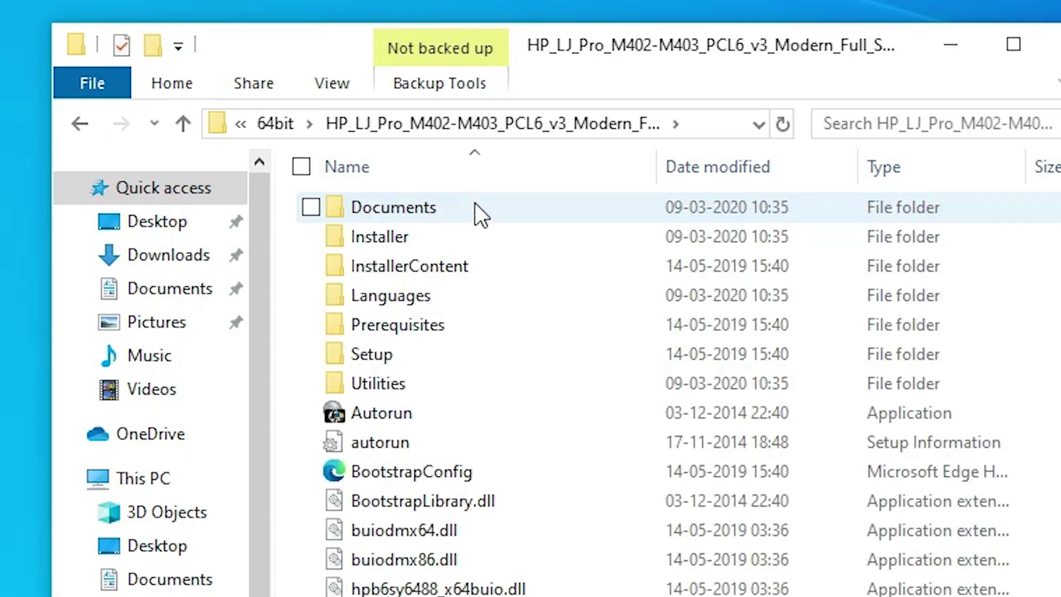
scroll(390, 482, down, 1)
scroll(390, 483, down, 12)
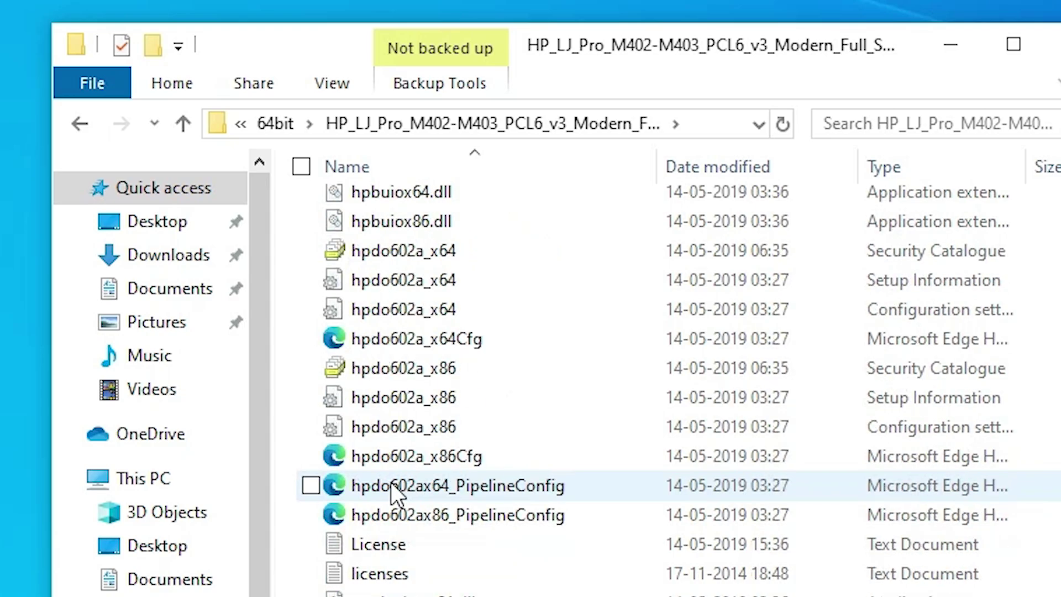
scroll(390, 483, up, 12)
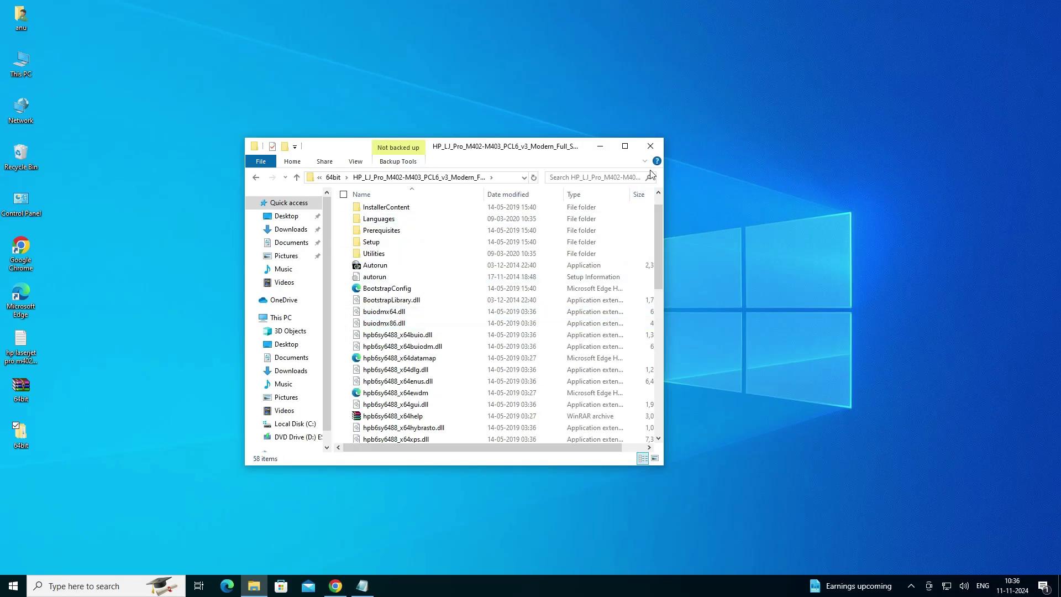
Close the driver folder and reach Printers & scanners through a 'pr' Start search.
click(652, 146)
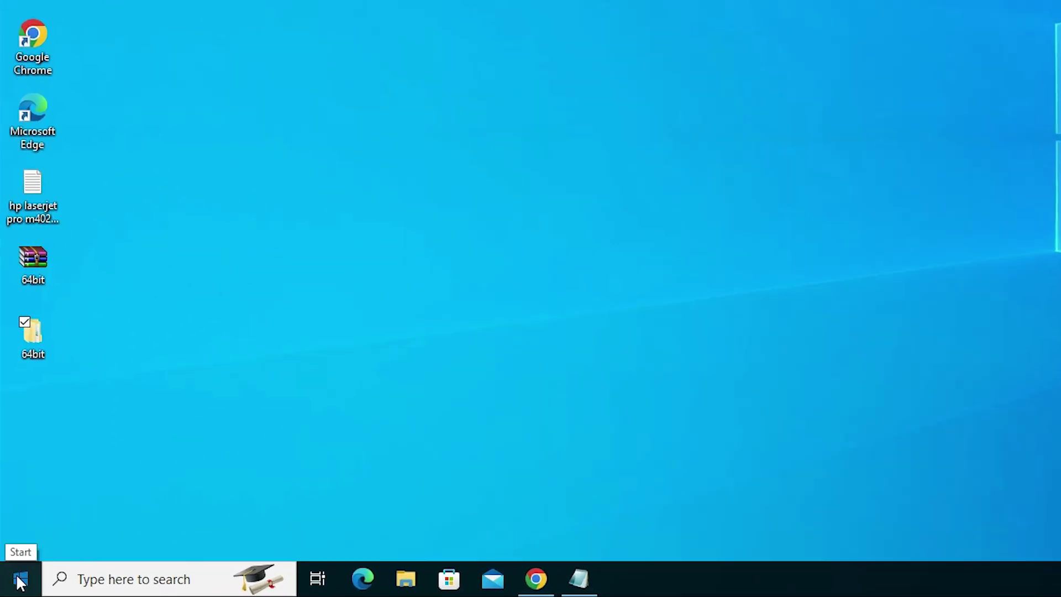
click(20, 582)
text(p)
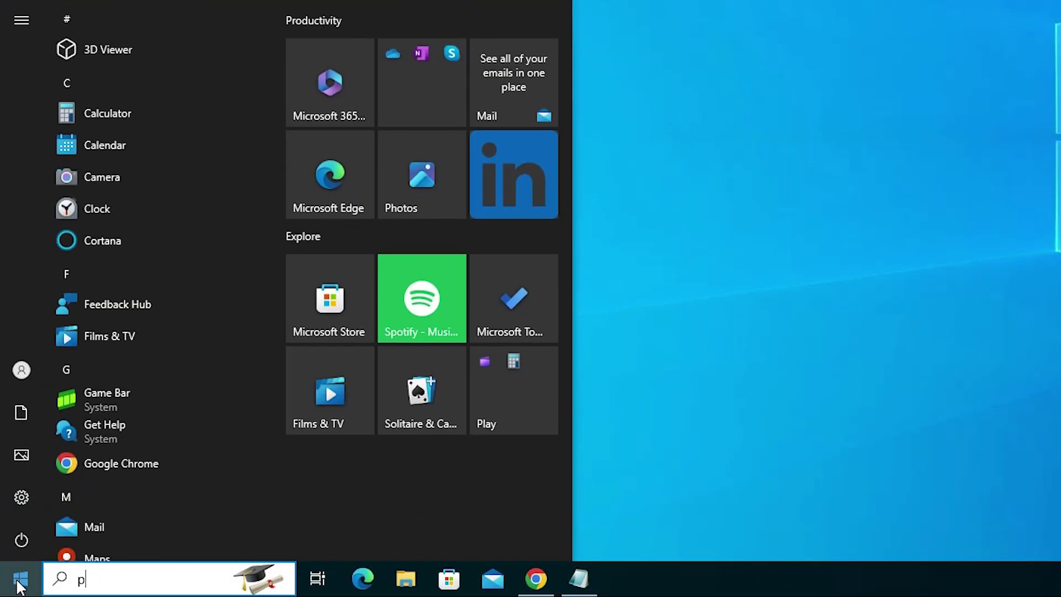
text(r)
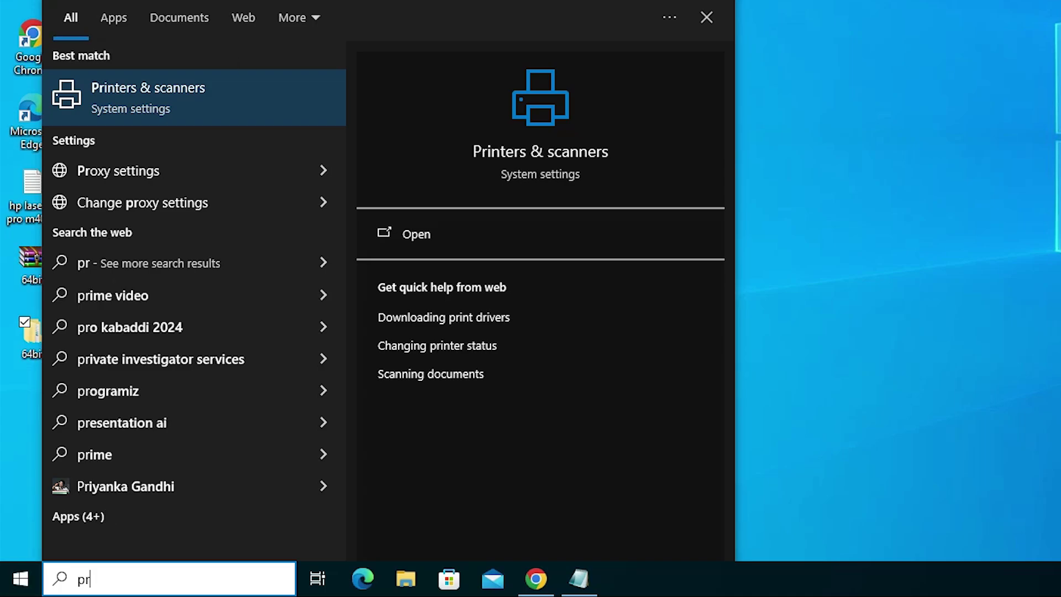
click(187, 92)
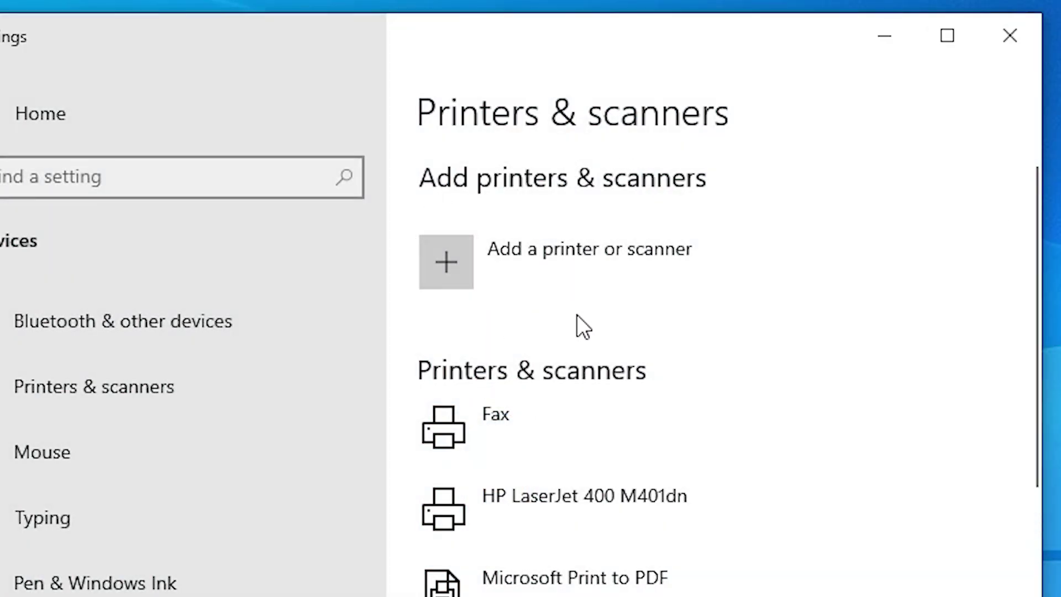
click(597, 272)
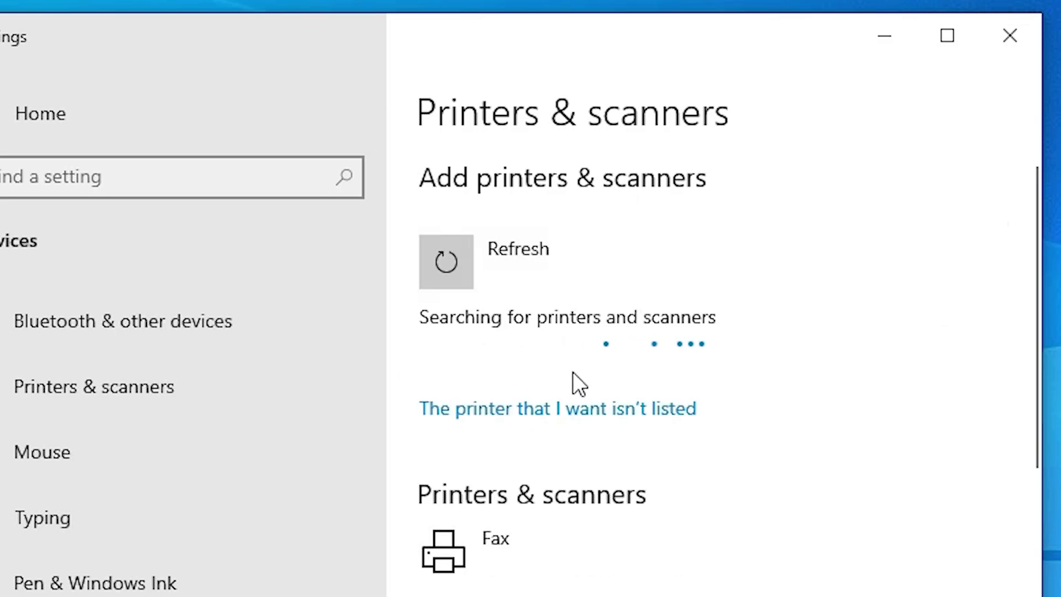
Choose 'The printer that I want isn't listed' to launch the Add Printer wizard.
click(644, 413)
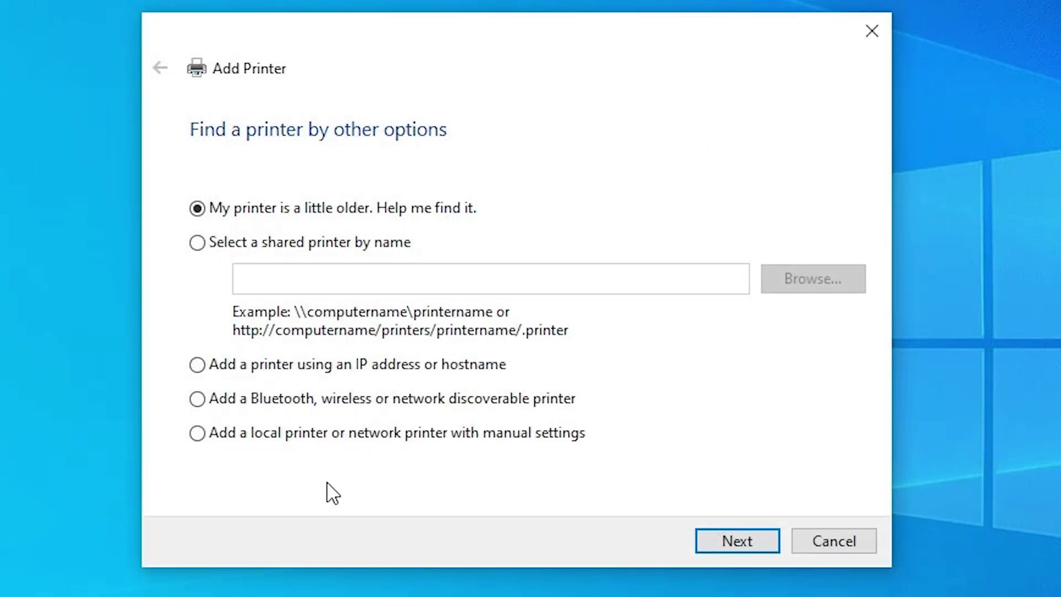
Add a local printer with manual settings on the existing USB_001 (Local Port).
click(283, 438)
click(722, 540)
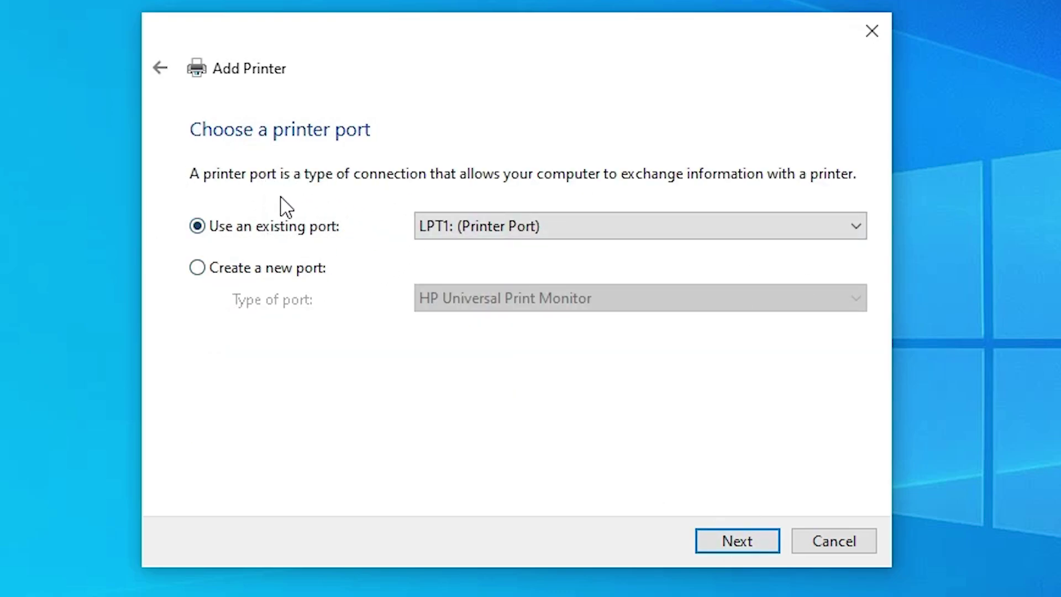
click(472, 235)
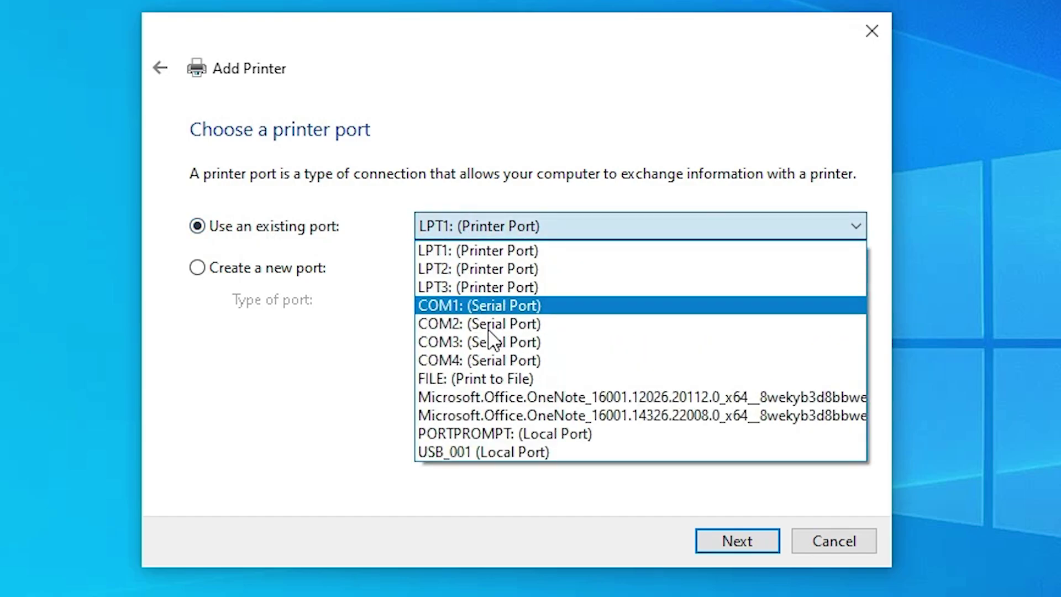
click(602, 454)
click(726, 530)
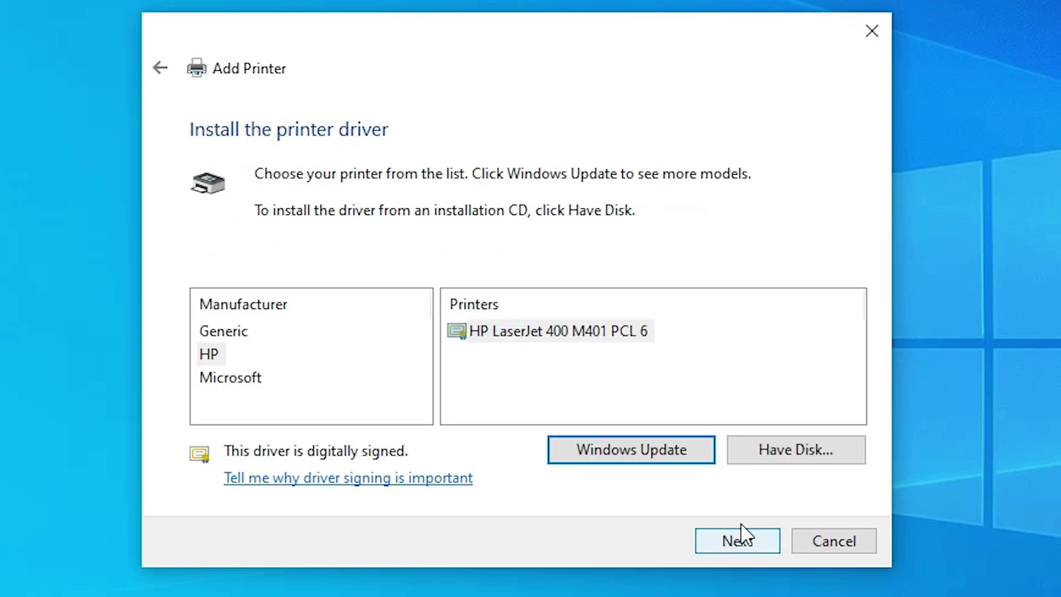
Use Have Disk to browse to the HP LaserJet Pro M402-M403 folder in Desktop > 64bit > 64bit.
click(741, 443)
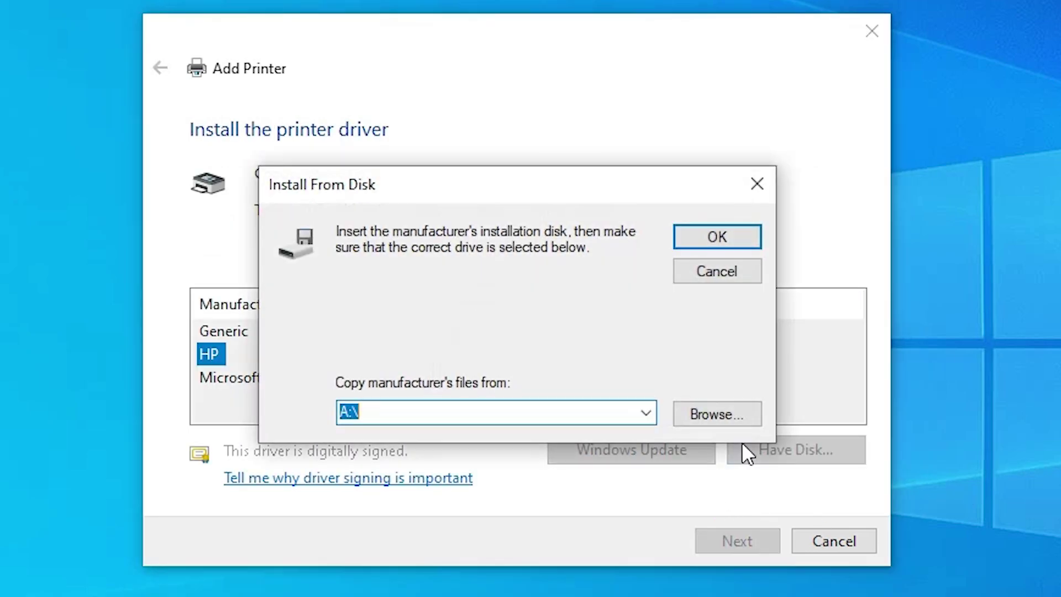
click(703, 414)
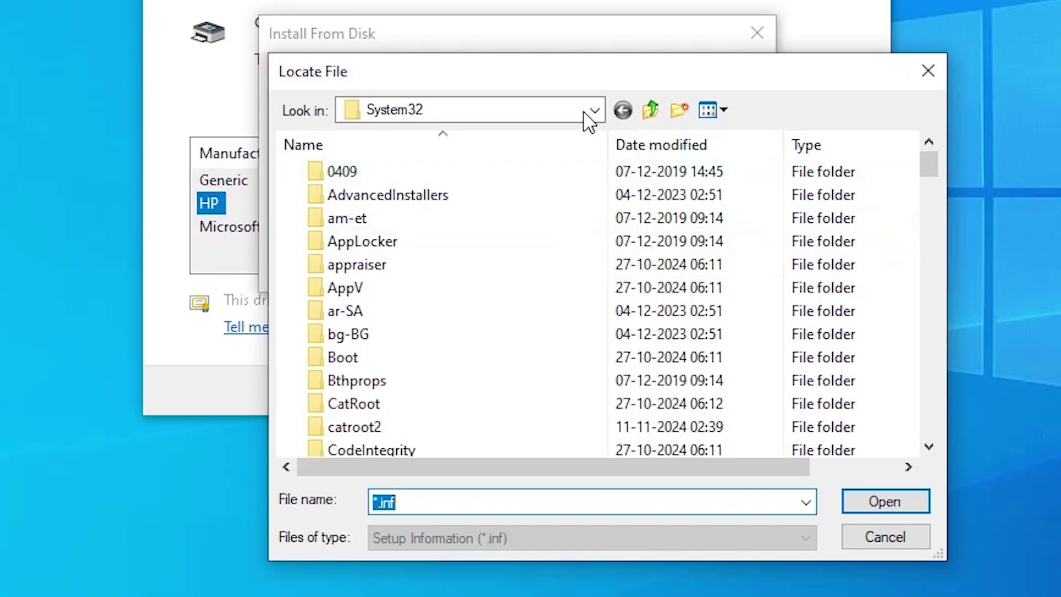
click(593, 262)
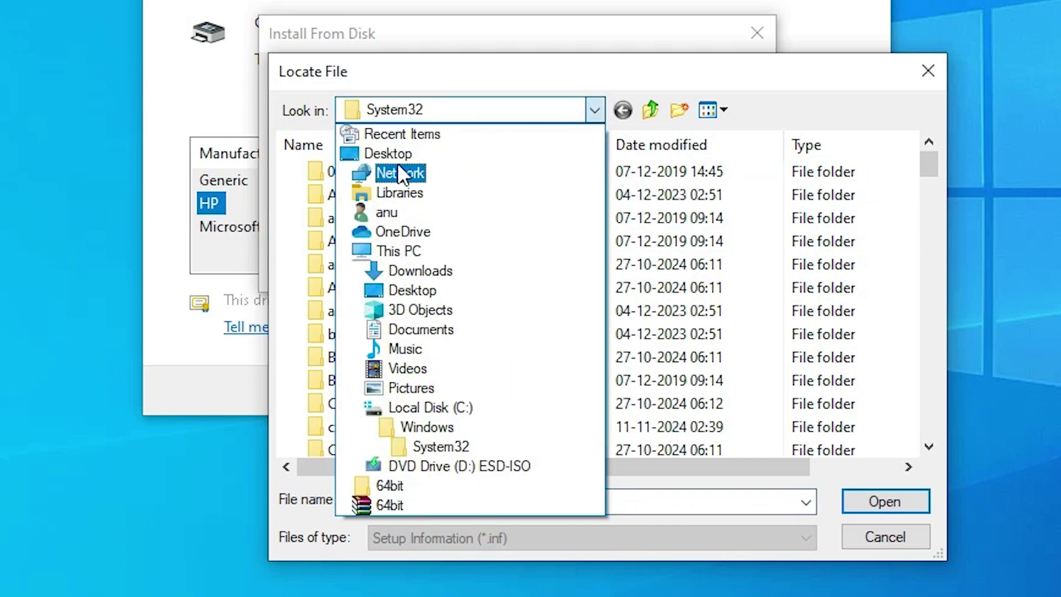
click(397, 155)
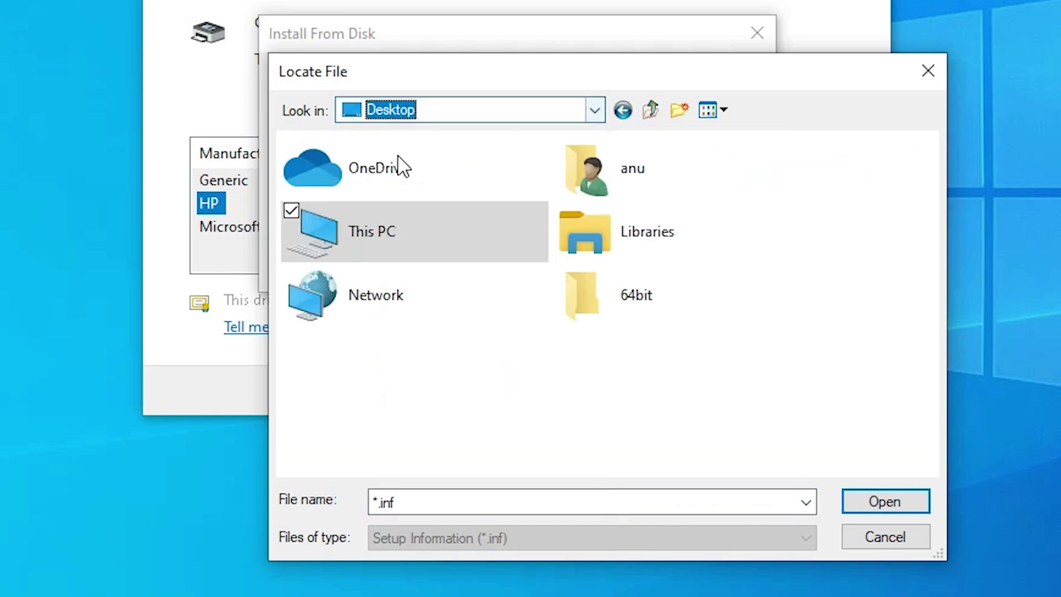
double_click(655, 296)
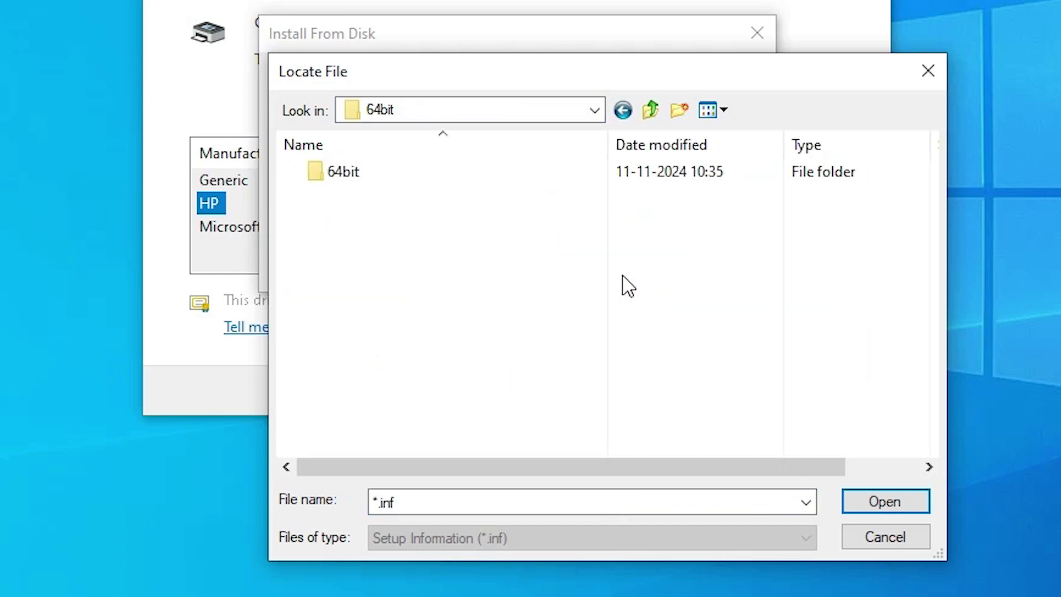
double_click(362, 172)
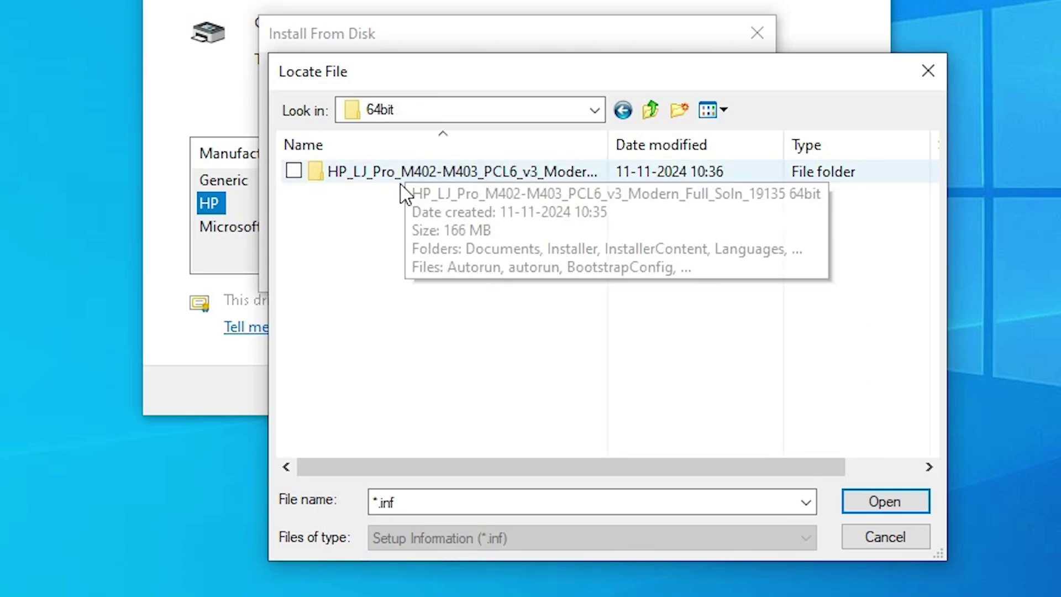
double_click(451, 186)
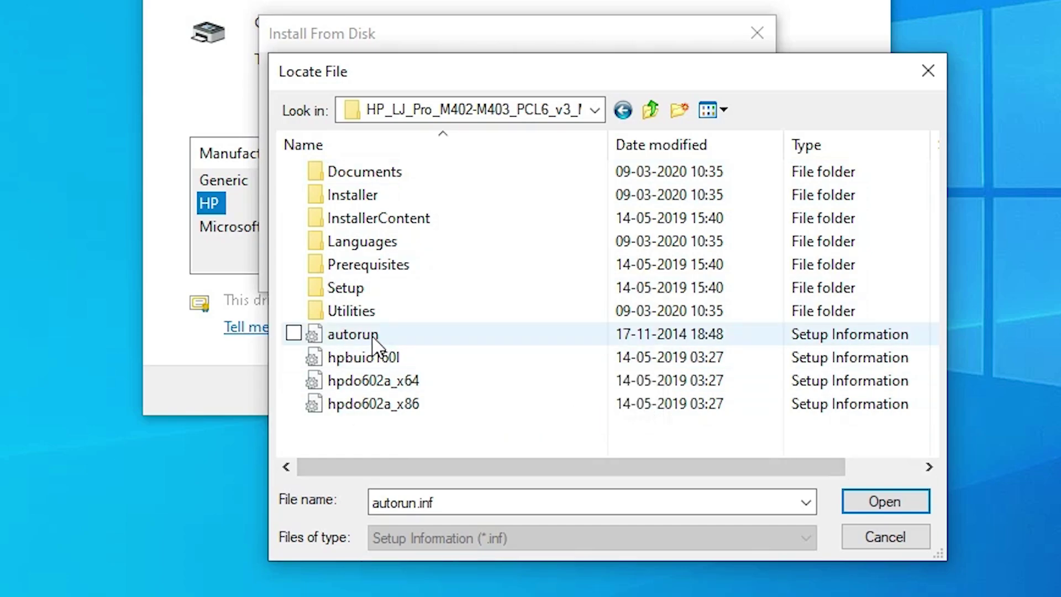
Load hpdo602a_x64.inf so HP LaserJet Pro M402-M403 n-dne PCL 6 is listed.
click(352, 335)
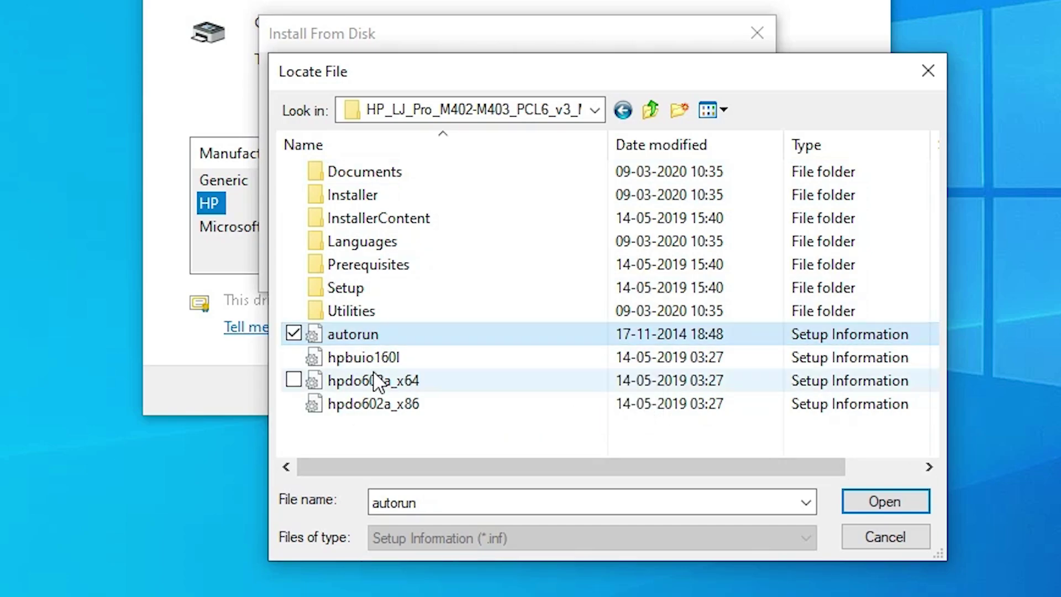
click(416, 383)
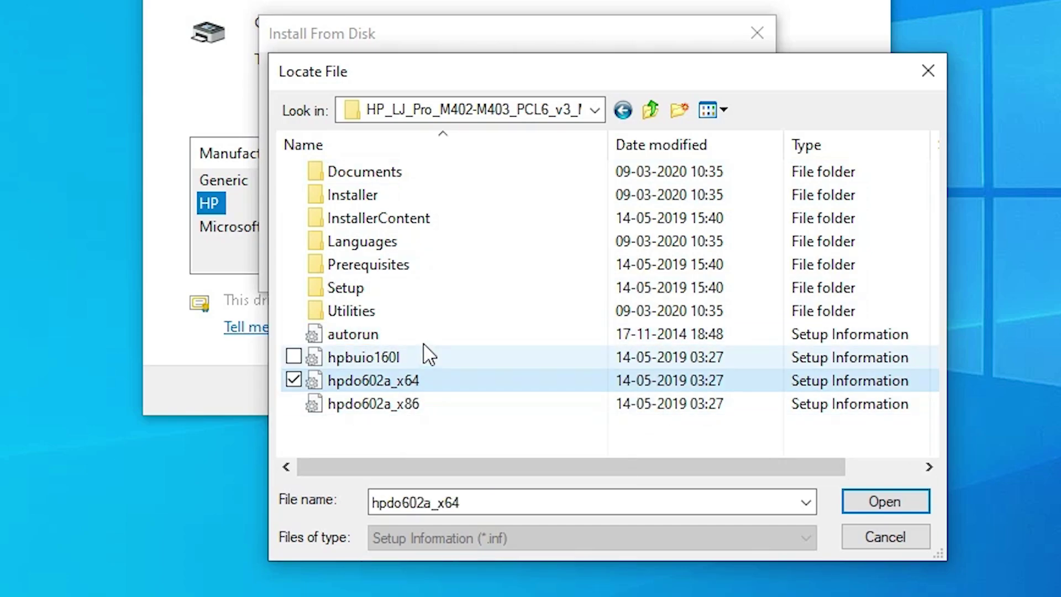
click(365, 409)
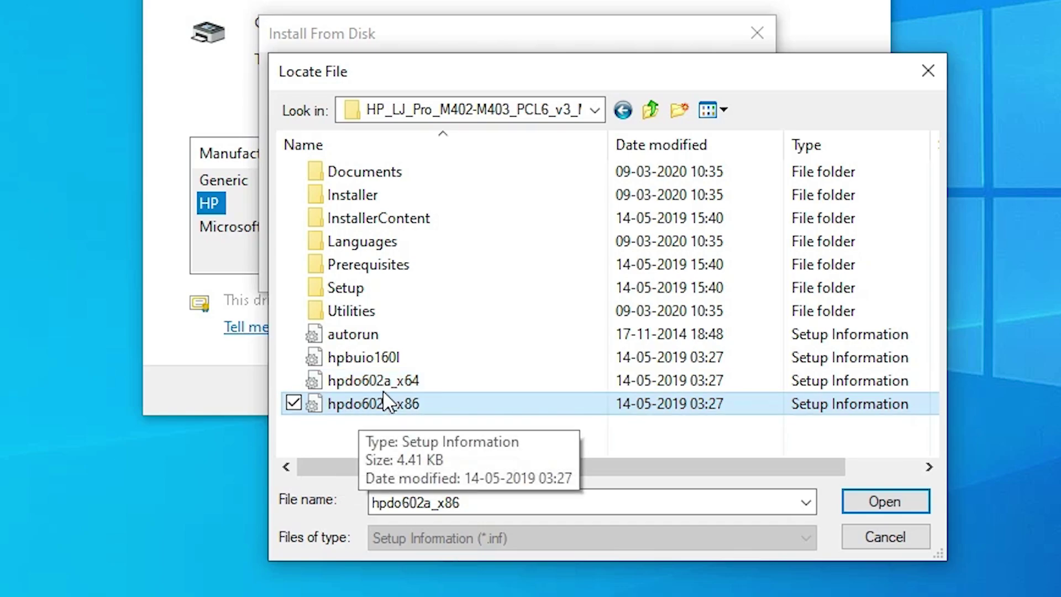
click(402, 382)
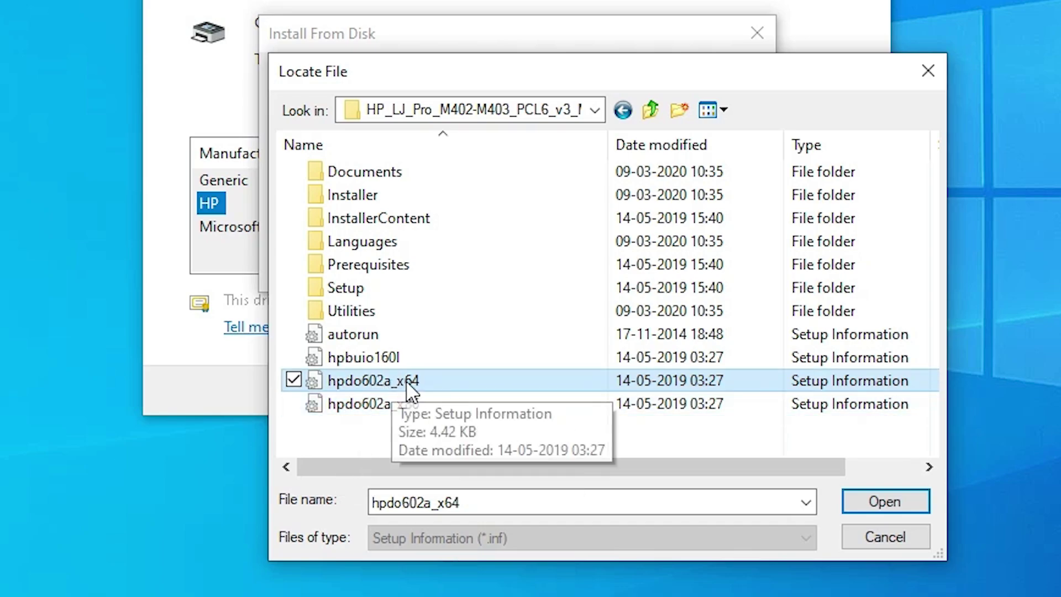
click(876, 510)
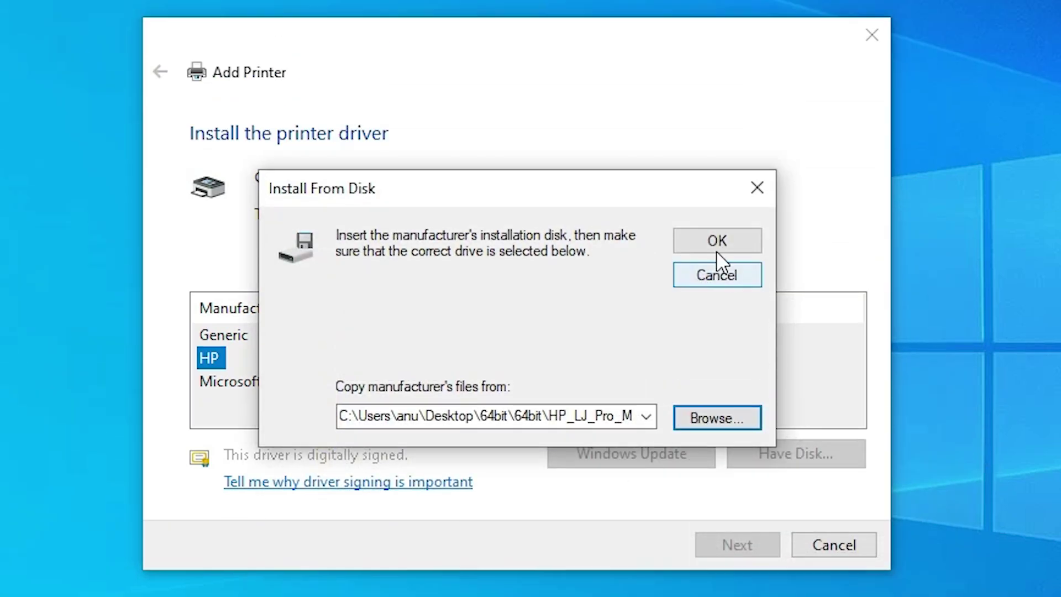
click(716, 249)
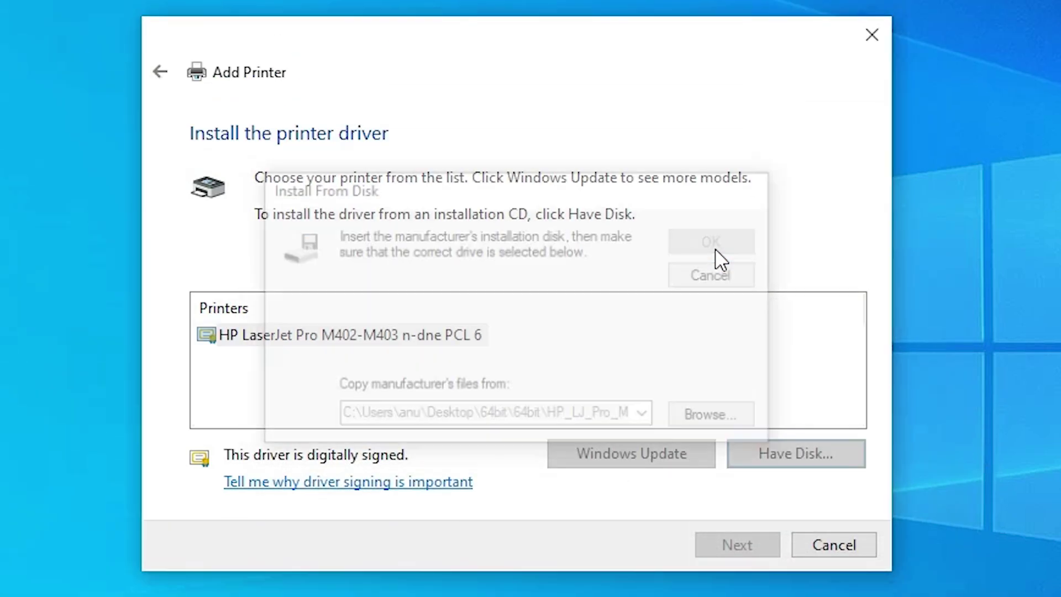
Choose the M402-M403 n-dne PCL 6 driver, rename the printer 'HP LaserJet Pro M402dn', and install it.
click(348, 337)
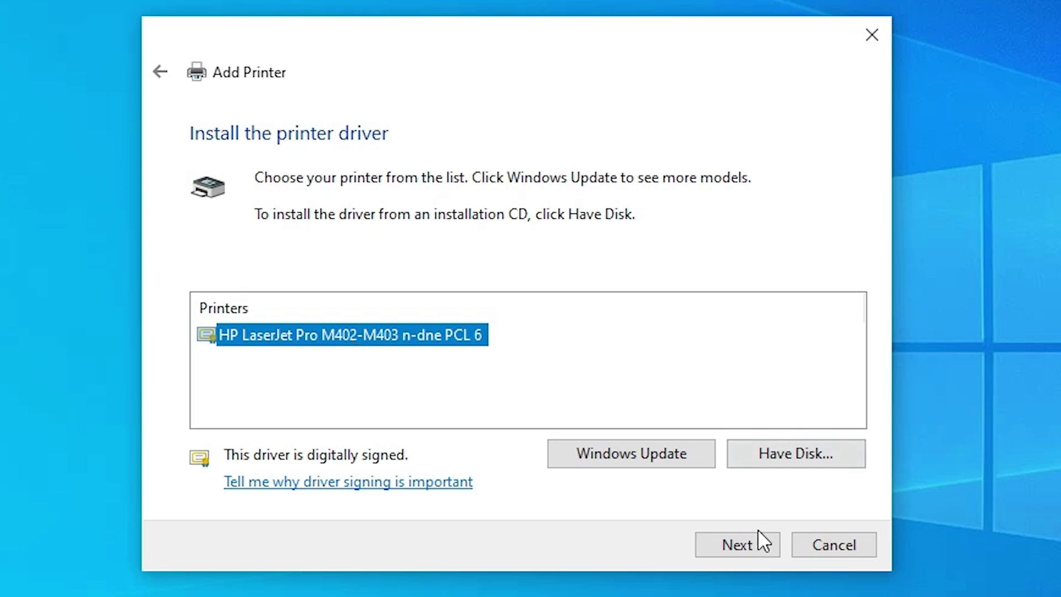
click(755, 544)
click(554, 181)
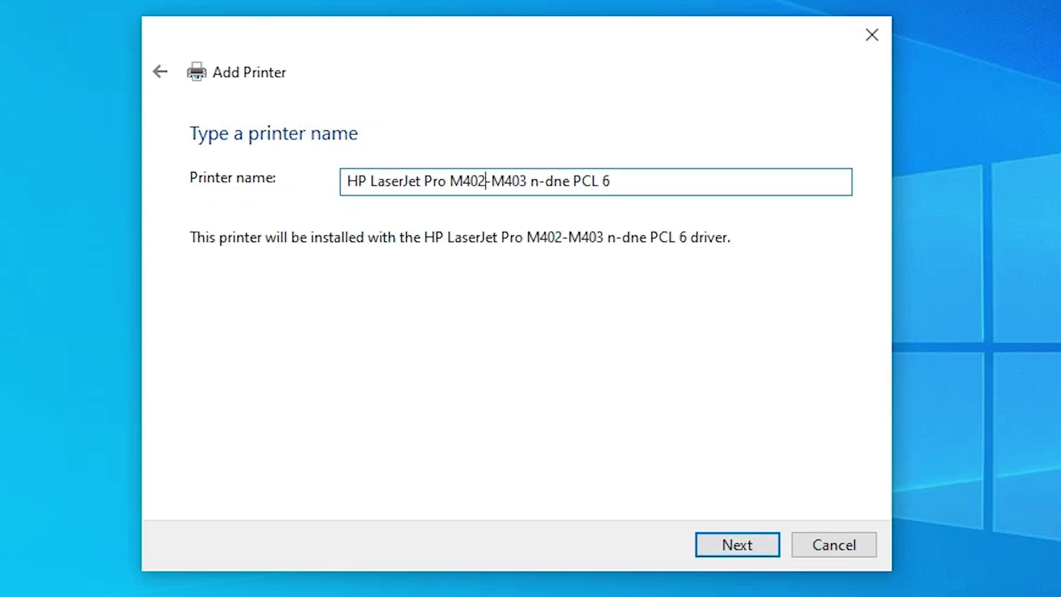
key(shift+End)
text(dn)
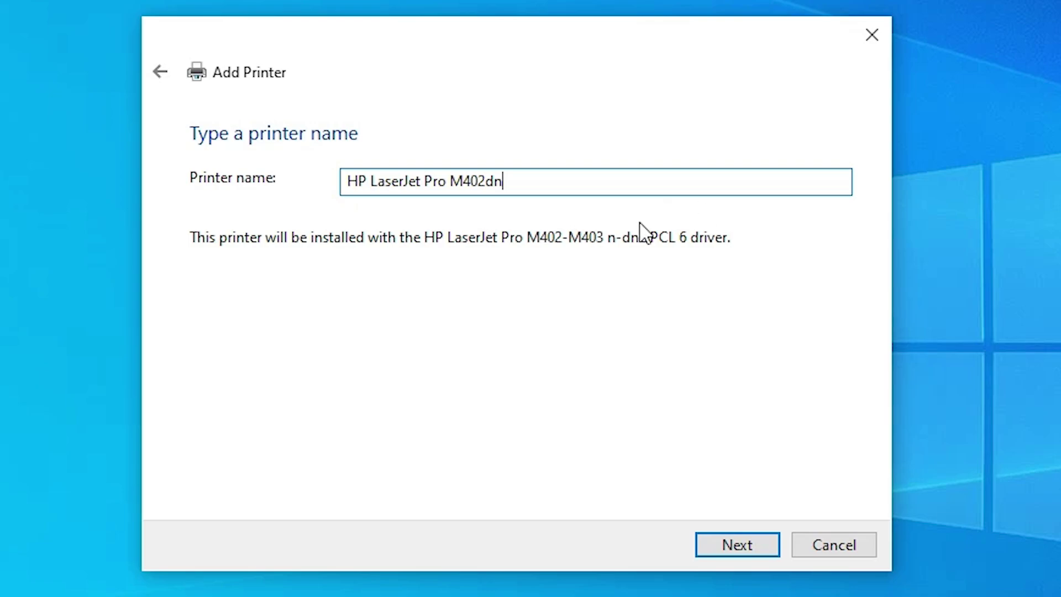
click(742, 539)
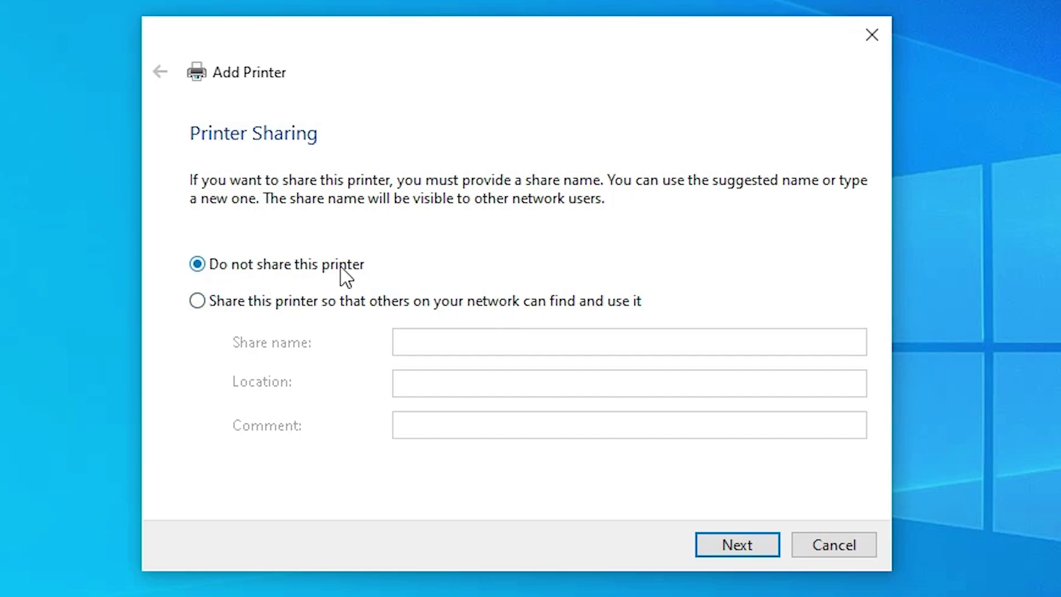
Keep 'Do not share this printer' and finish the wizard.
click(724, 539)
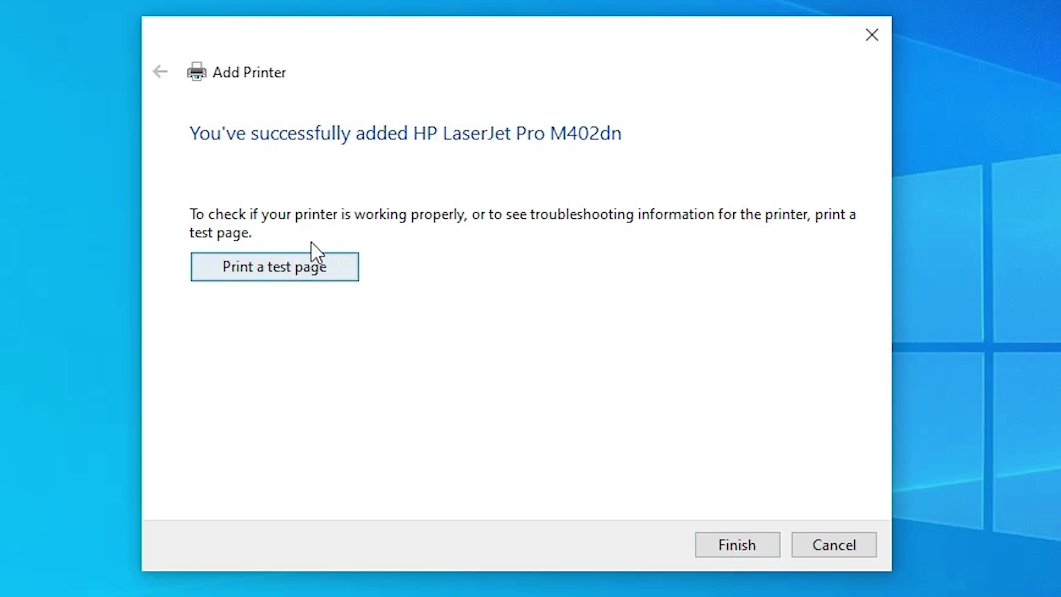
click(734, 543)
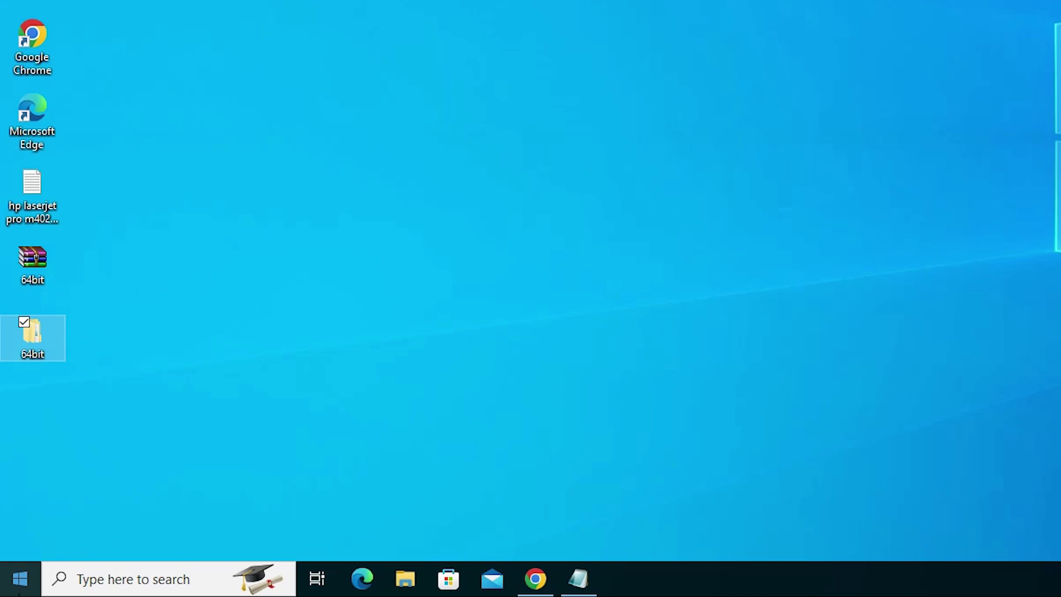
Search the Start menu for 'pri' and launch Printers & scanners settings.
click(19, 579)
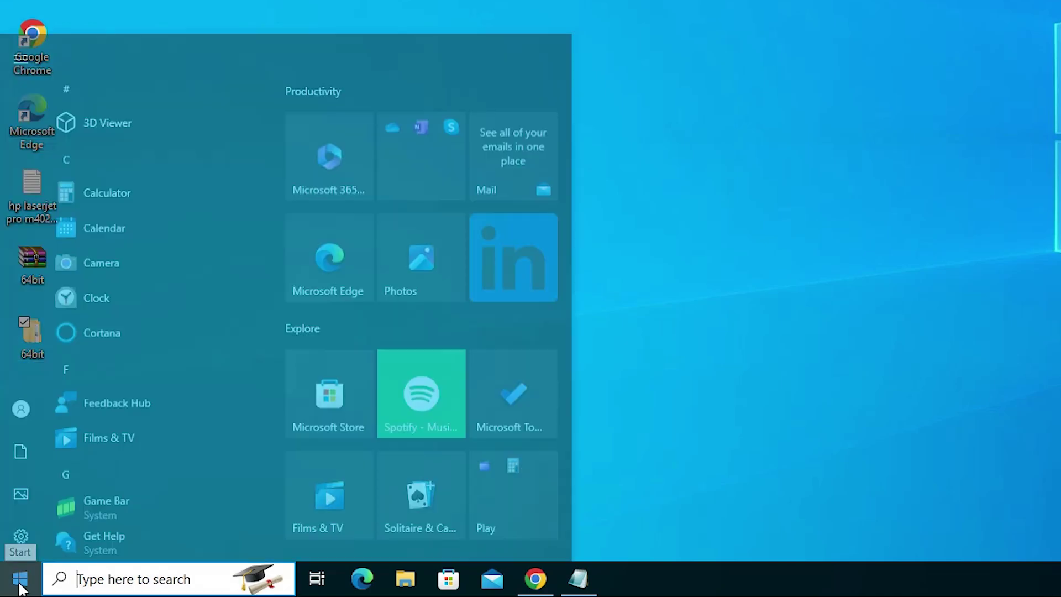
text(pri)
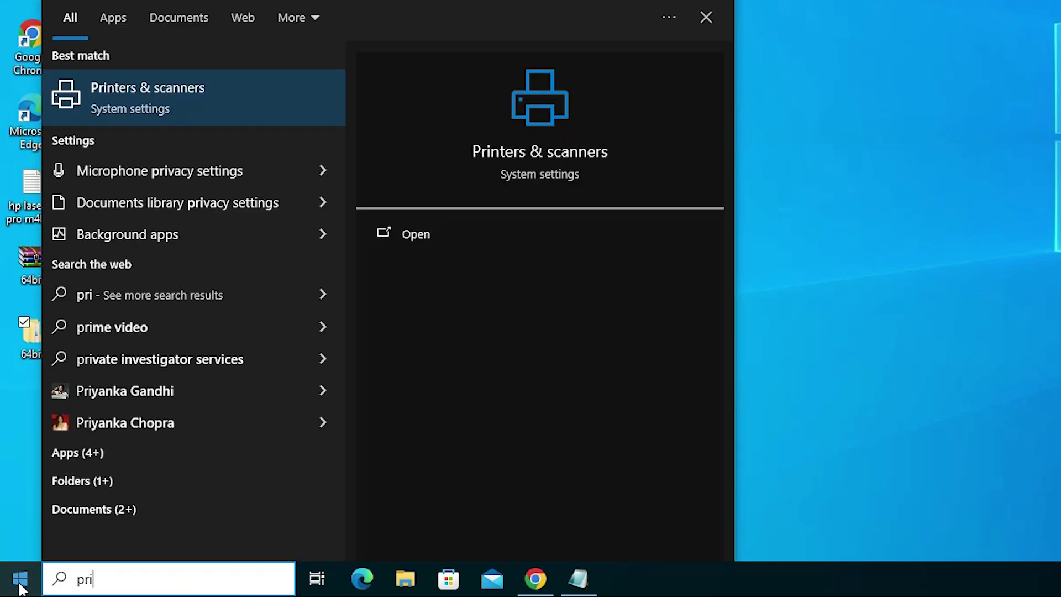
click(209, 105)
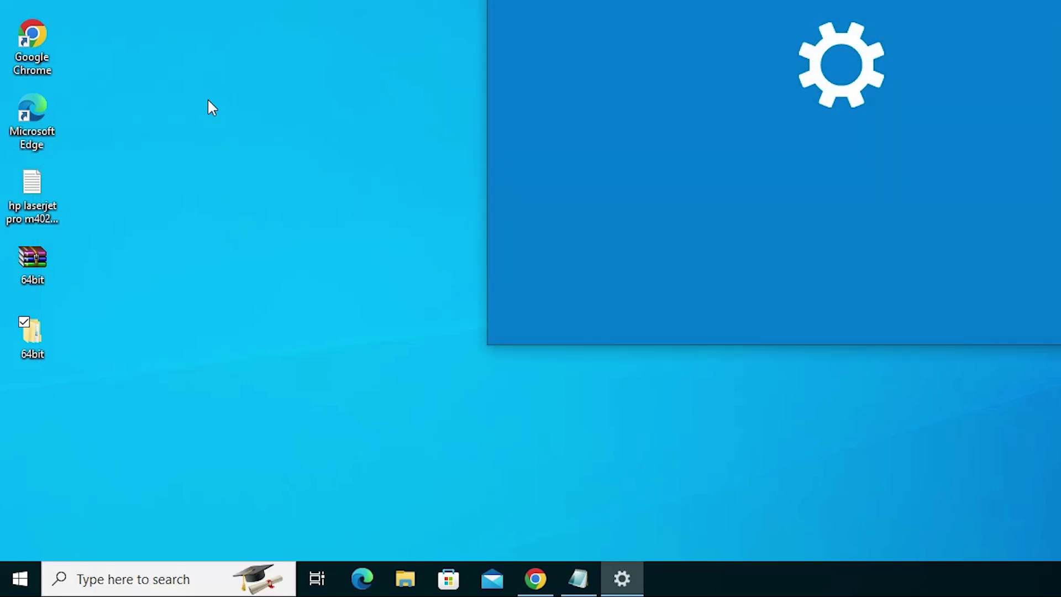